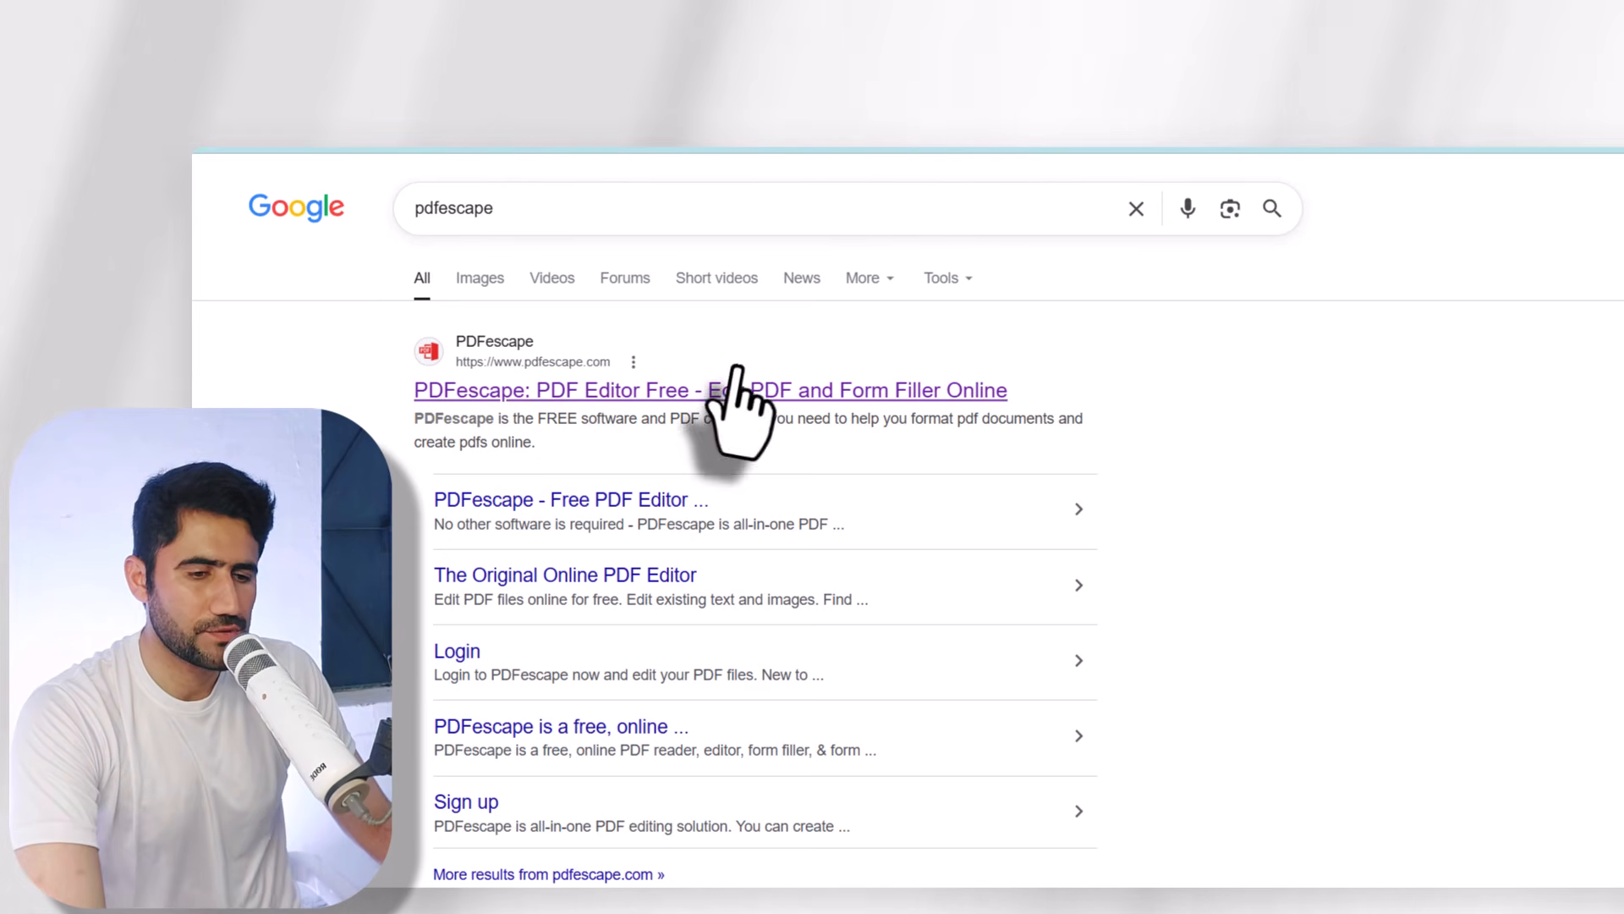
# - Open the first 'pdfescape' Google result in a new browser tab
pyautogui.rightClick(616, 392)
pyautogui.click(659, 421)
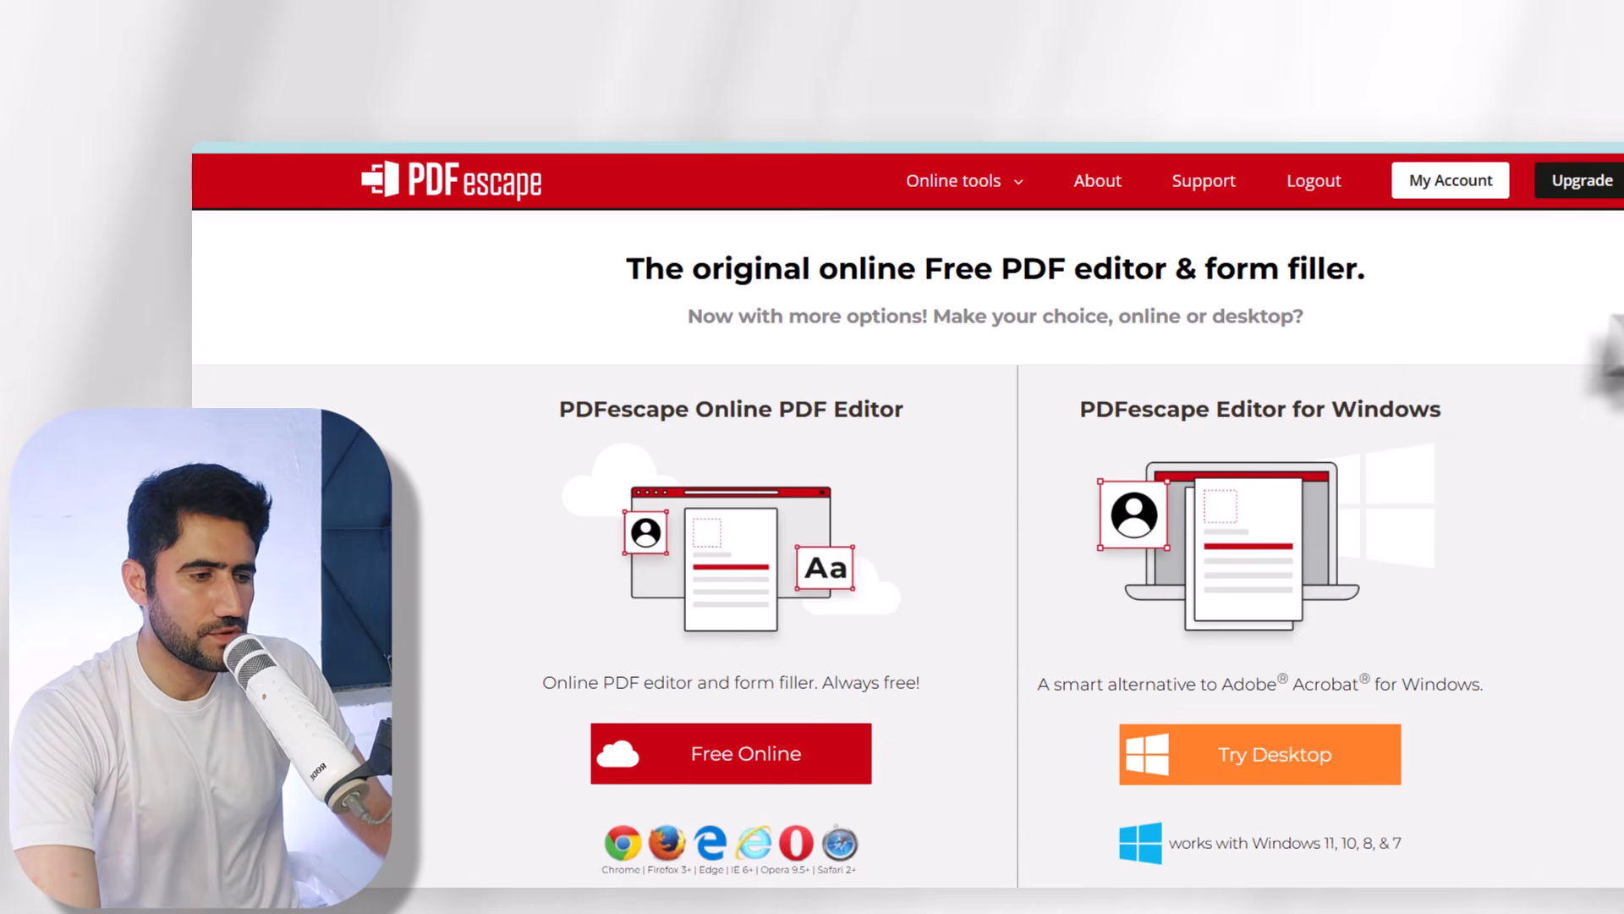
# - Launch the Free Online PDF editor from the PDFescape homepage
pyautogui.scroll(-12, 1015, 541)
pyautogui.scroll(9, 1015, 541)
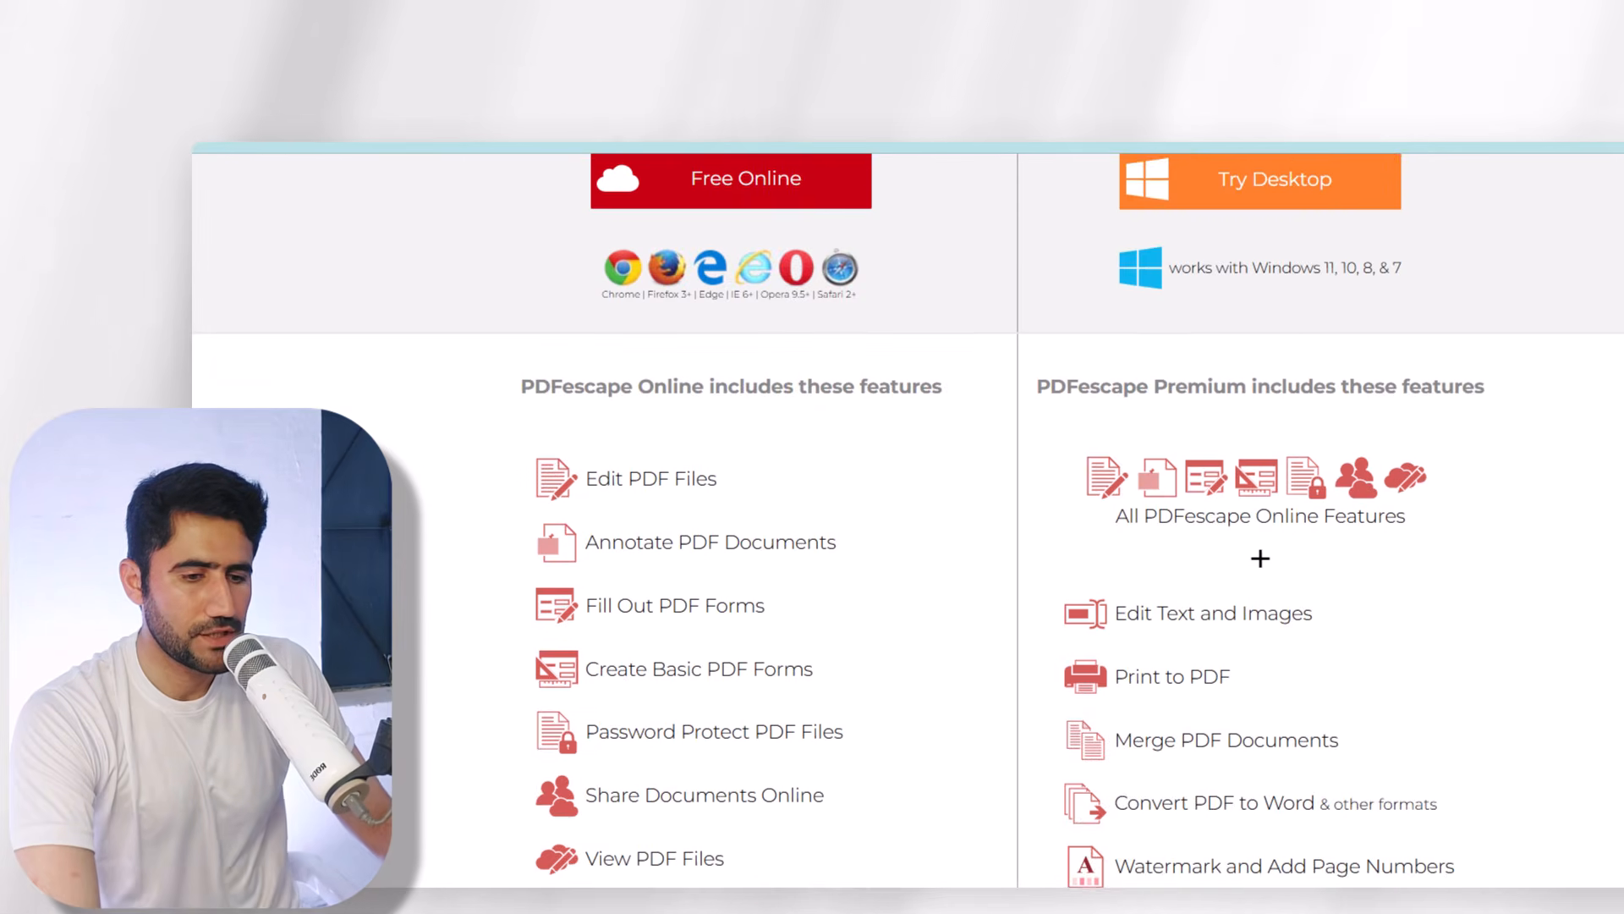
pyautogui.scroll(3, 1015, 508)
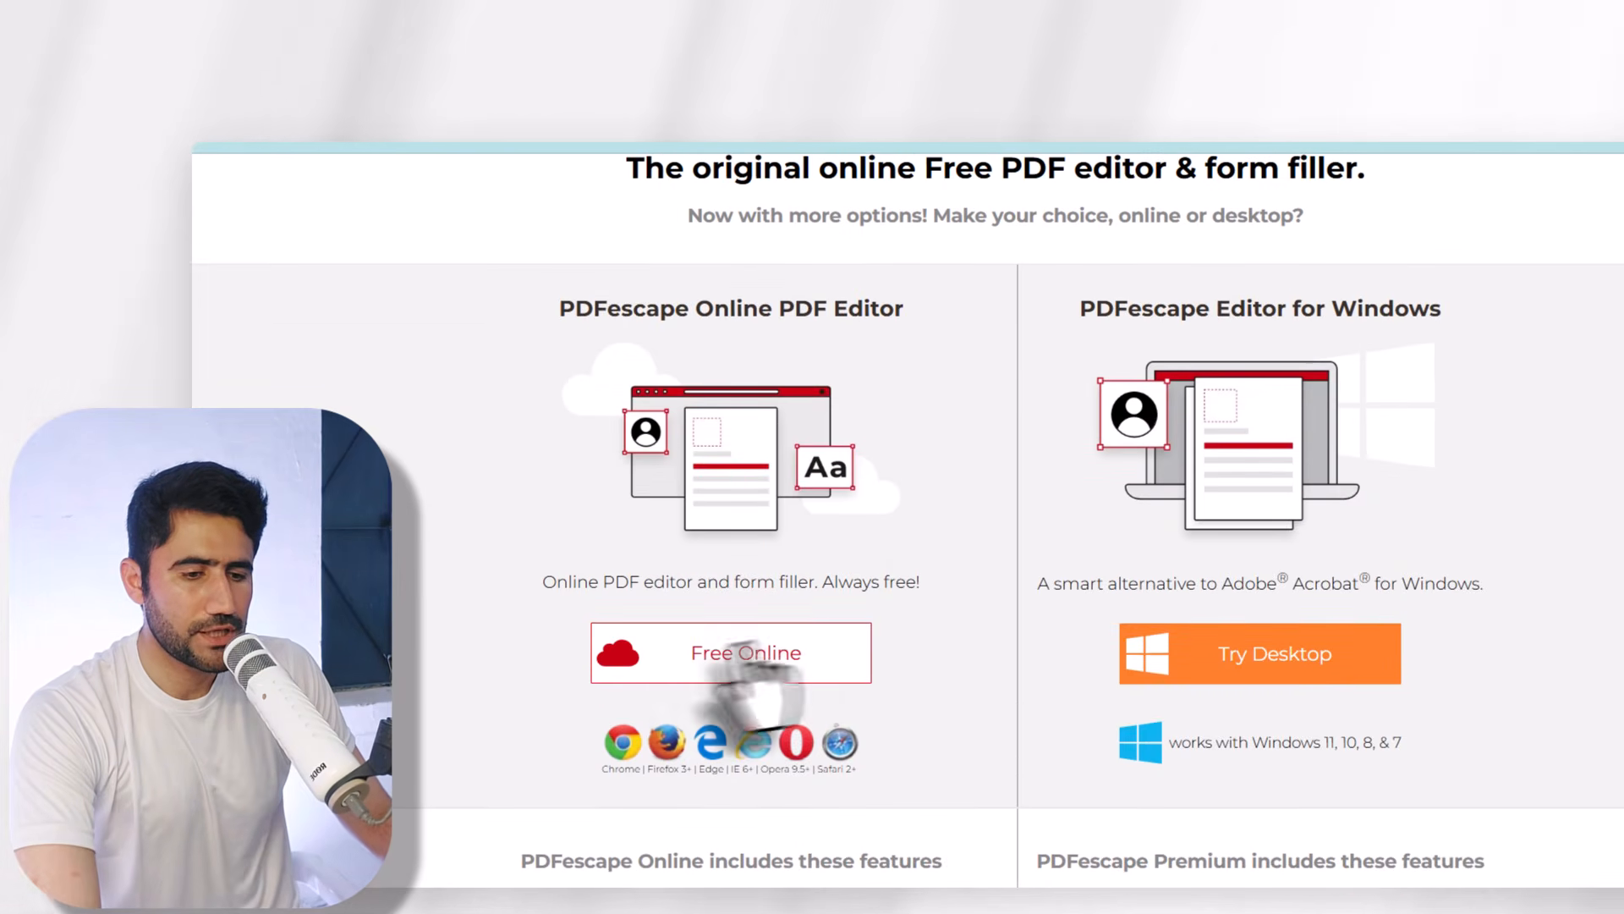
pyautogui.click(737, 661)
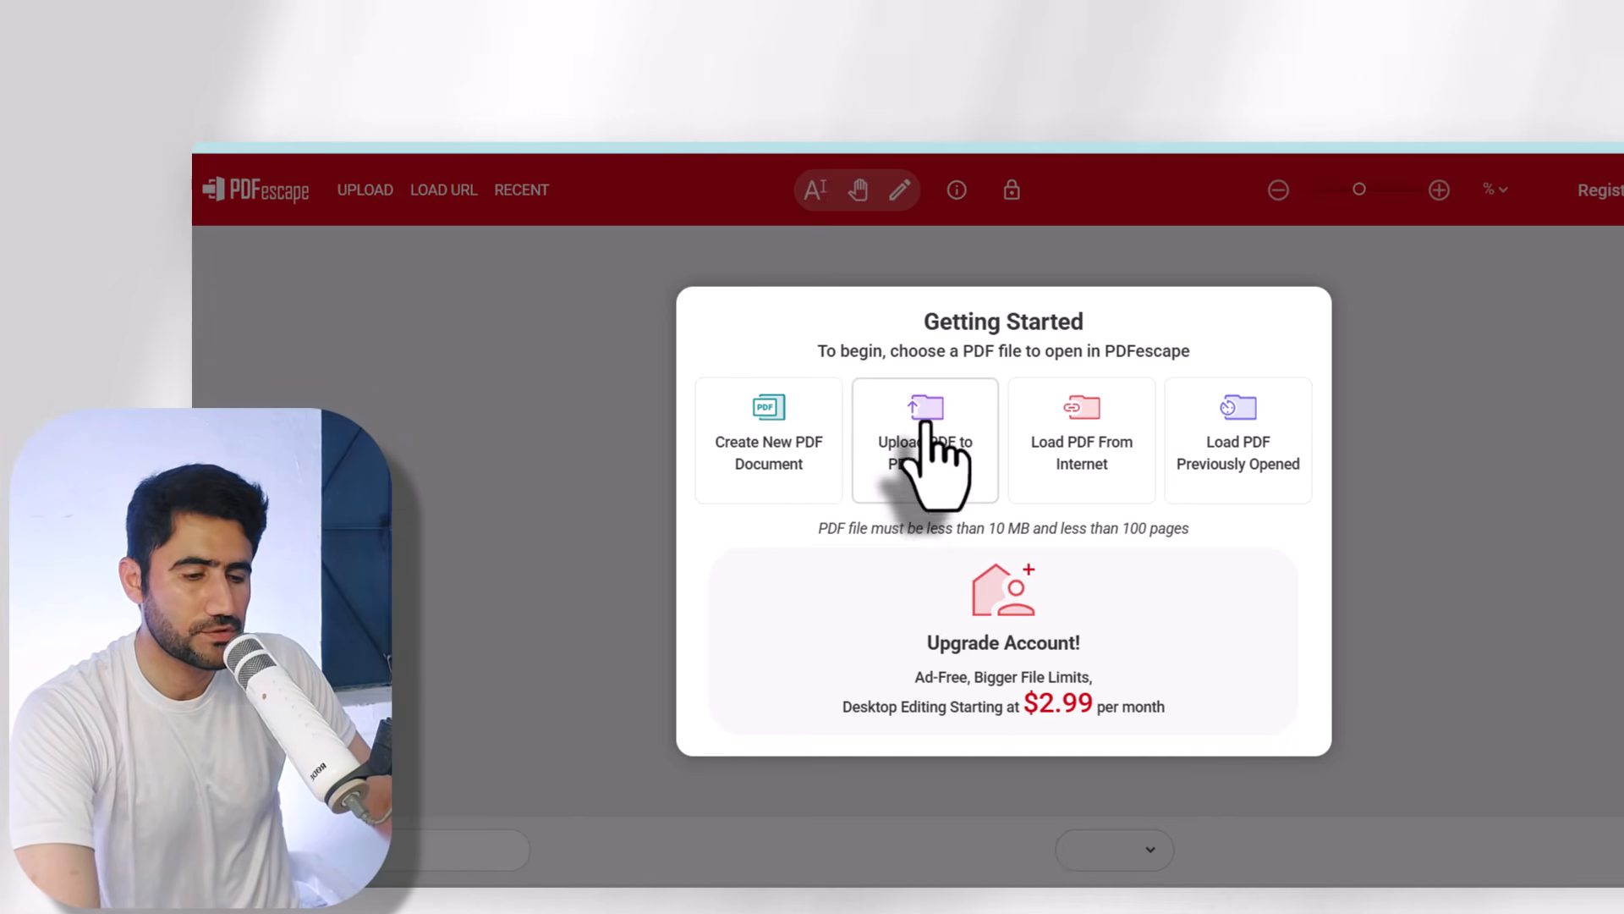
# - Upload 'Pink White and Black Minimalist Client Form Document.pdf' from the Music folder
pyautogui.click(931, 427)
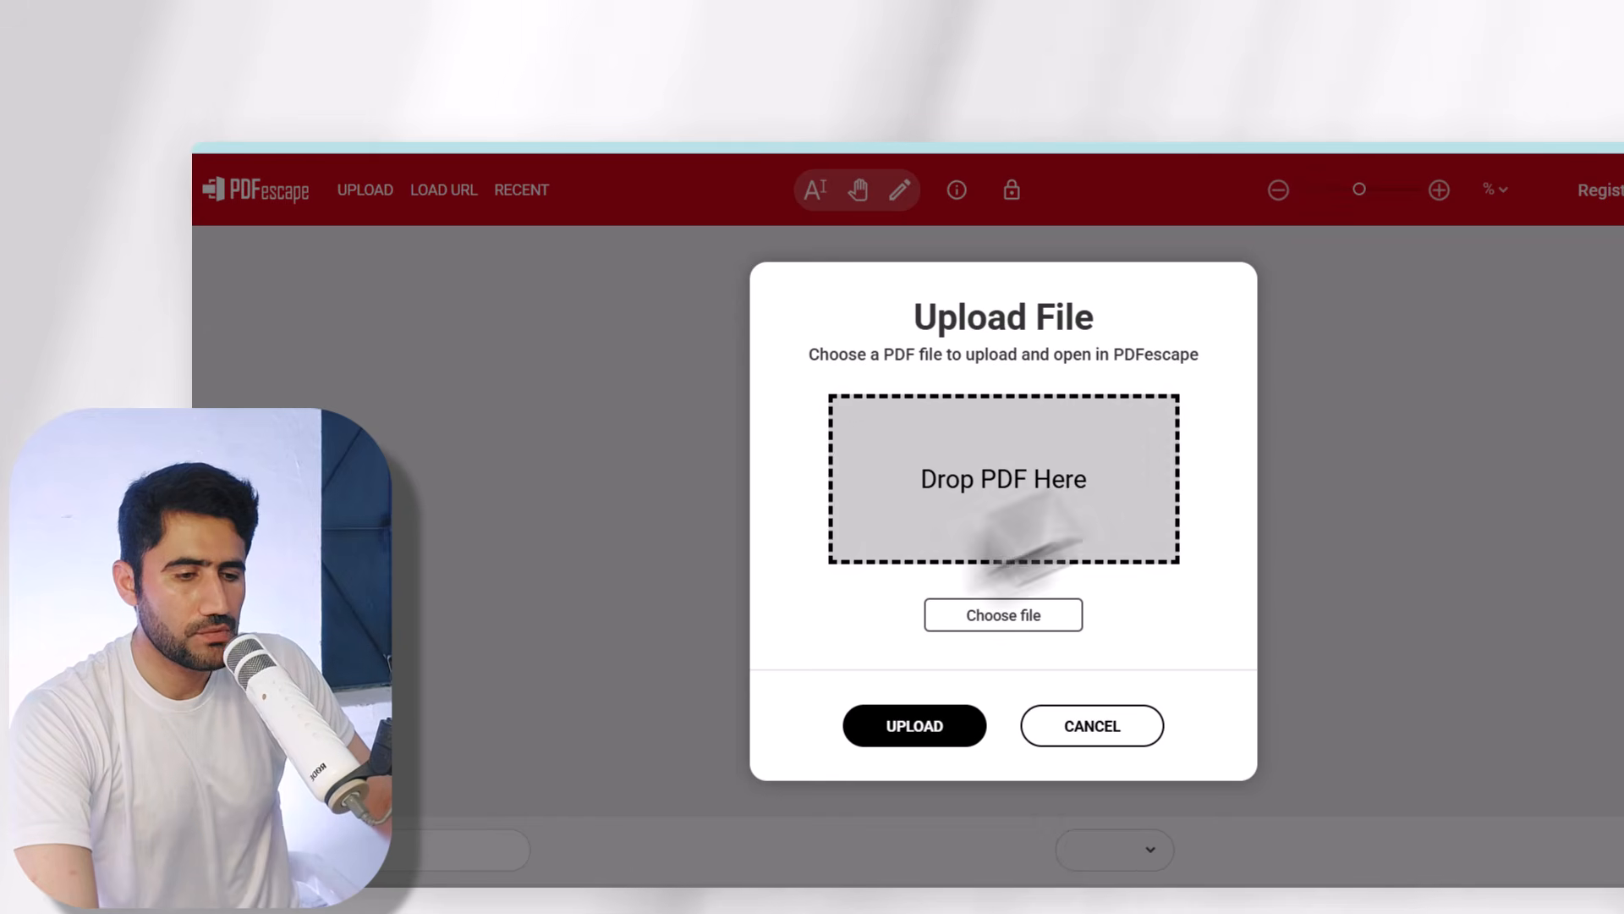
pyautogui.click(998, 616)
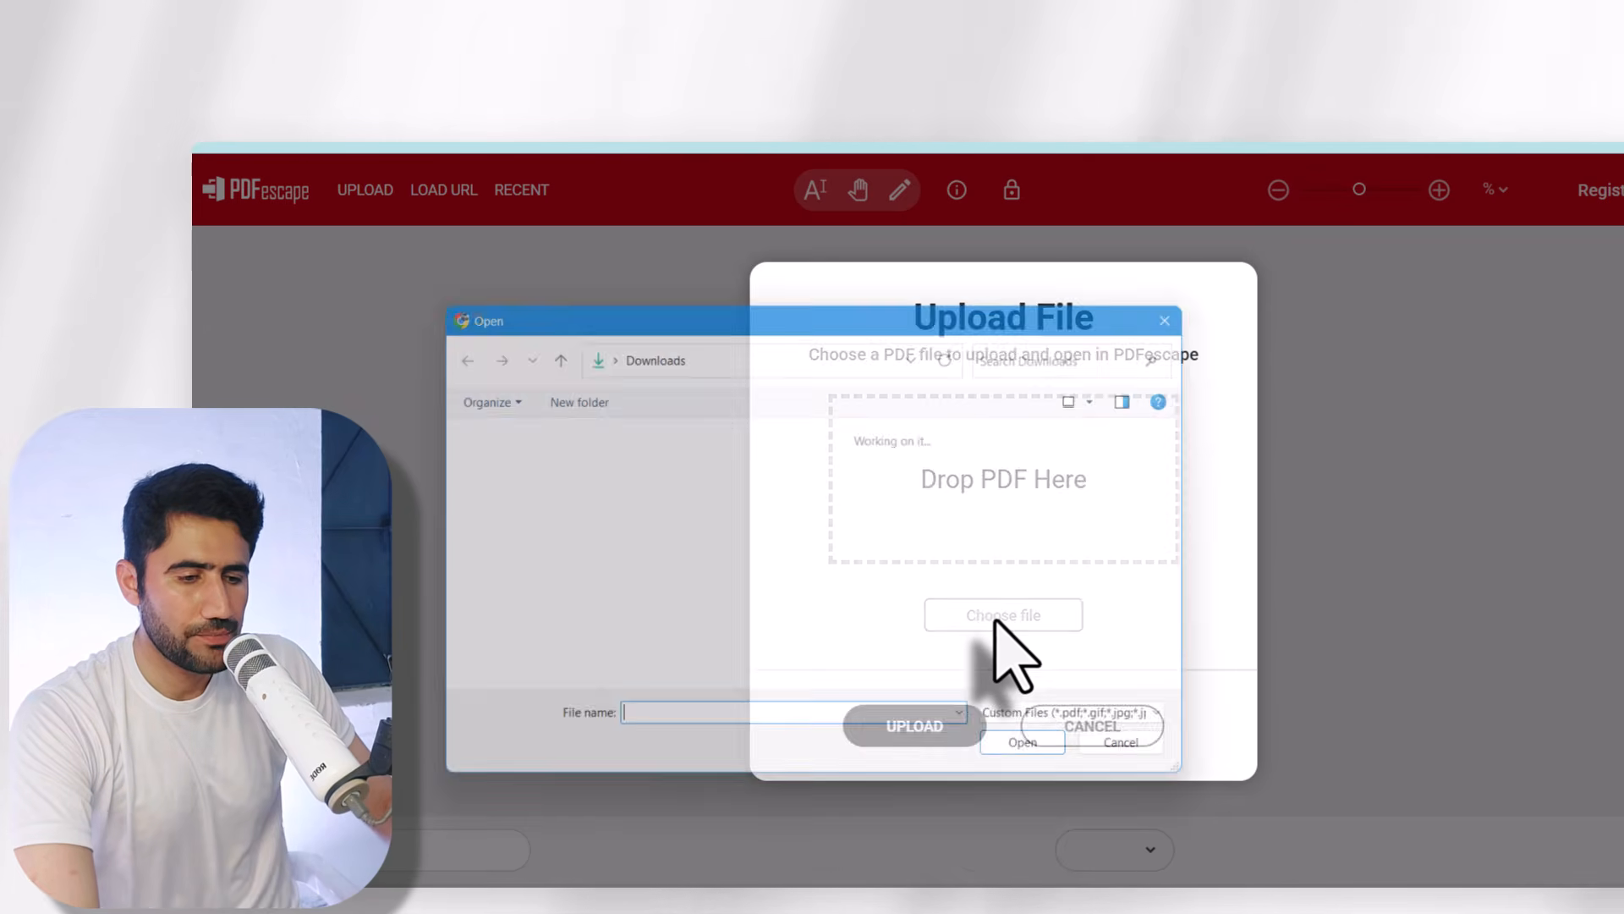
pyautogui.click(498, 631)
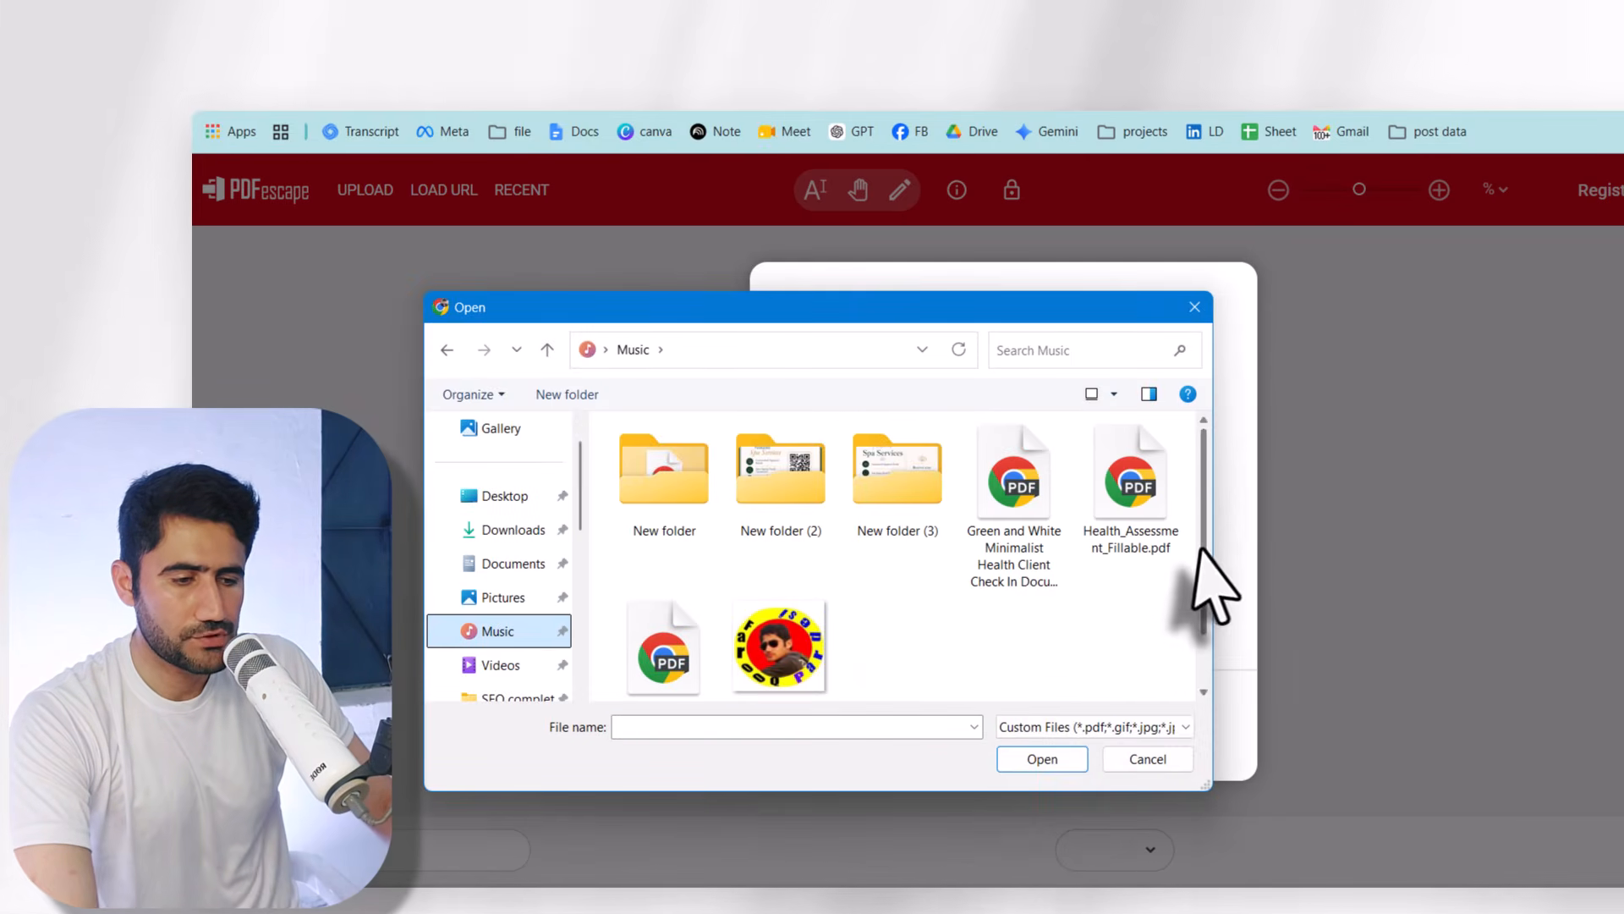
pyautogui.scroll(-1, 1201, 584)
pyautogui.click(682, 592)
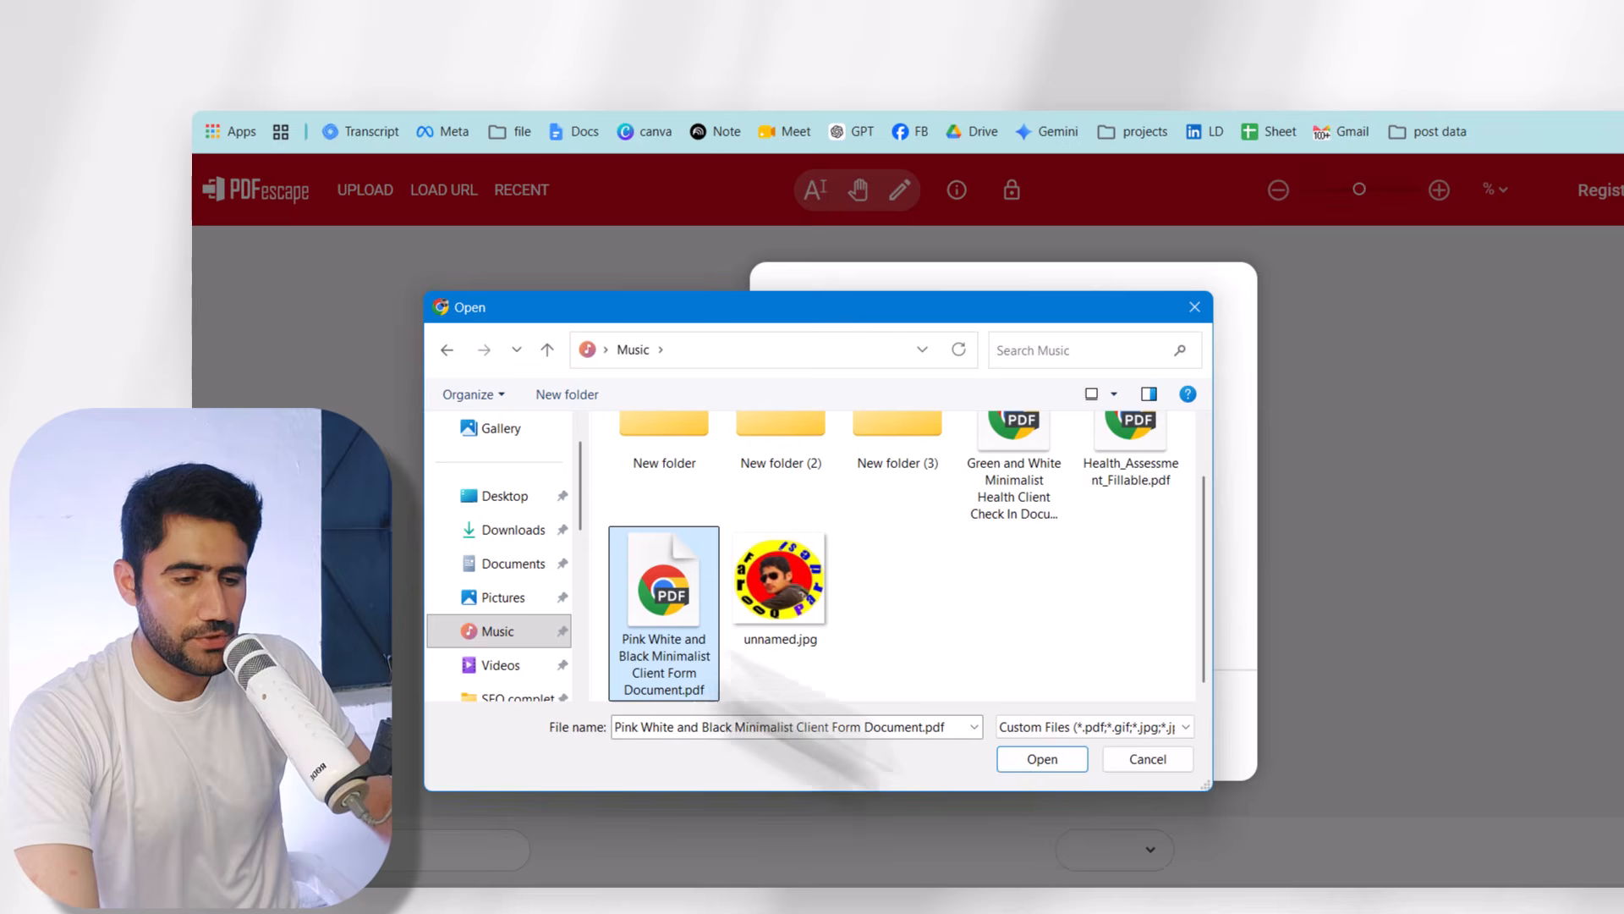
pyautogui.click(1042, 759)
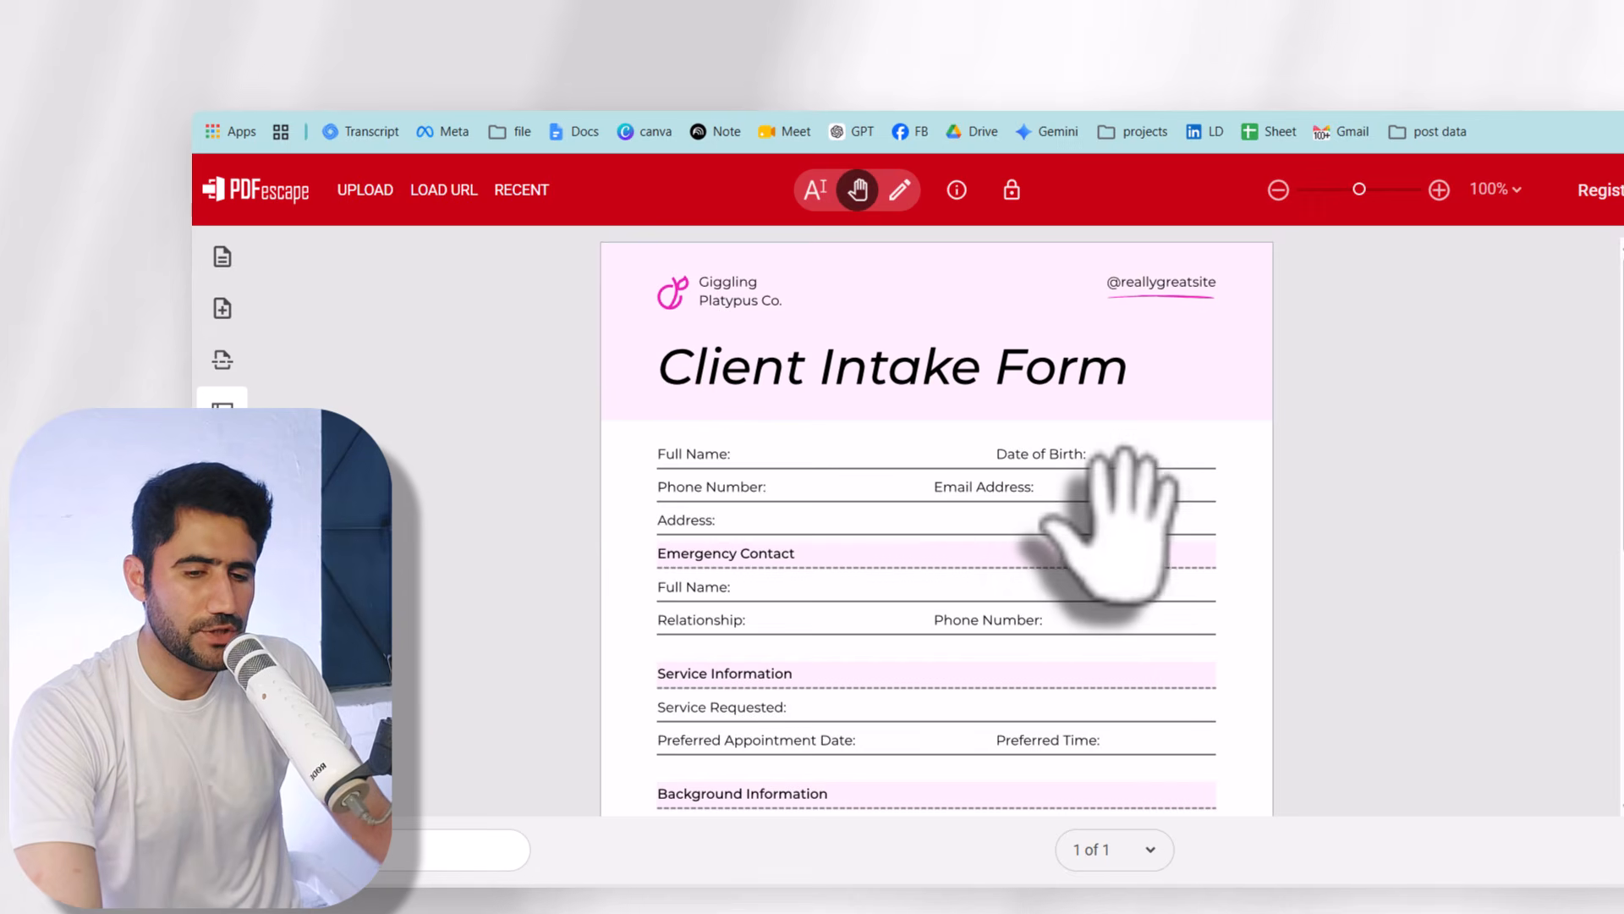
# - Start the Insert Form Field tool with Text as the field type
pyautogui.click(221, 257)
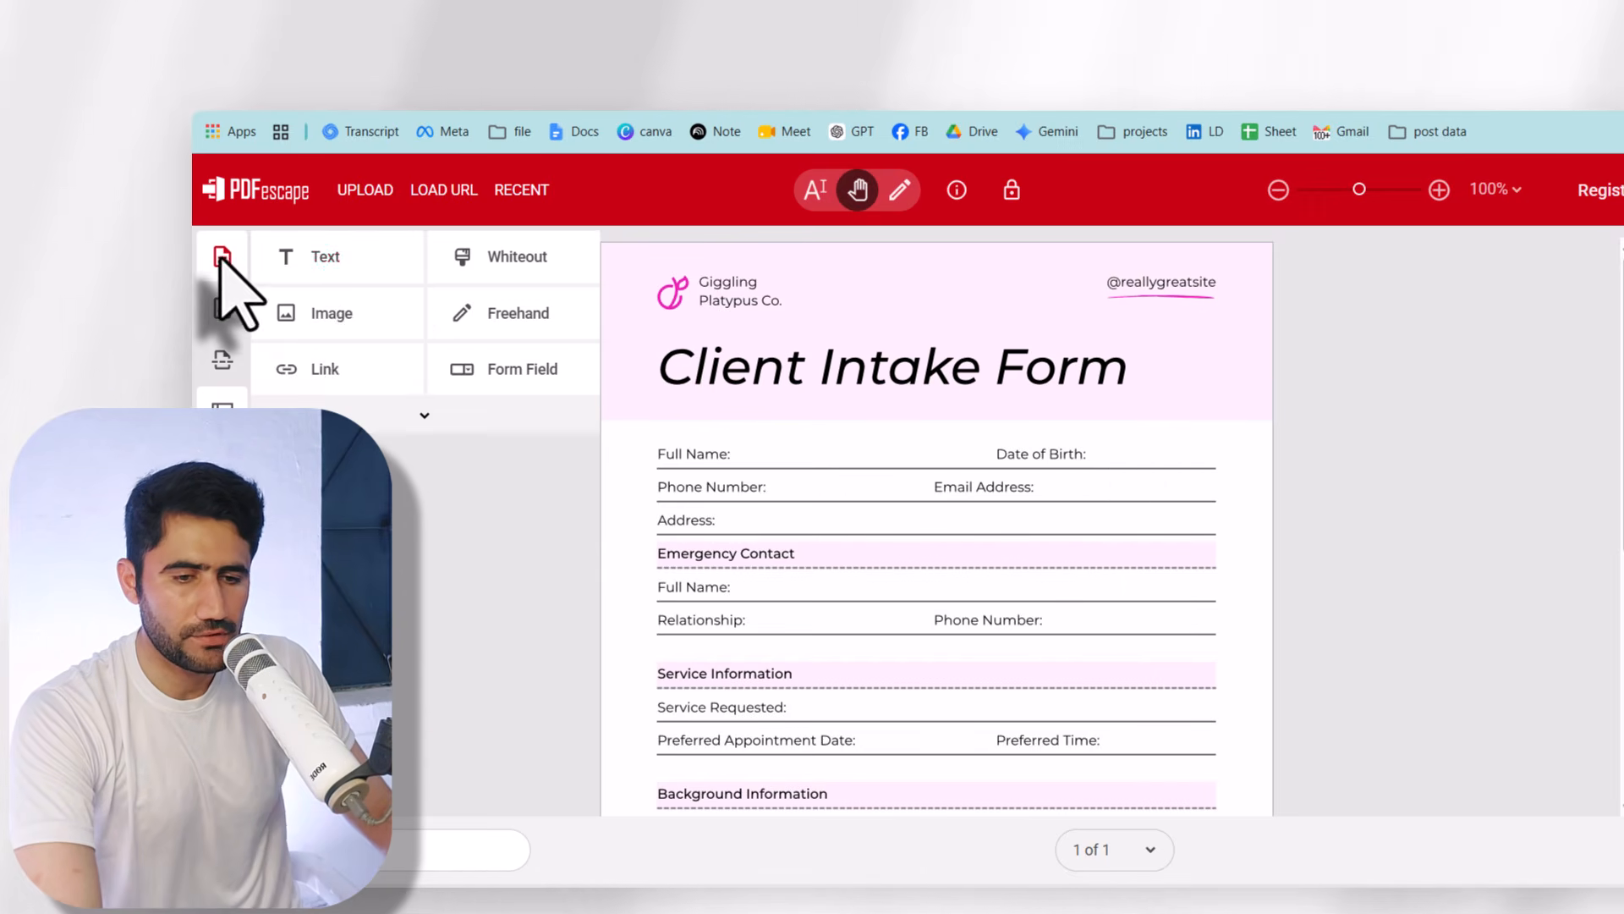
pyautogui.click(507, 372)
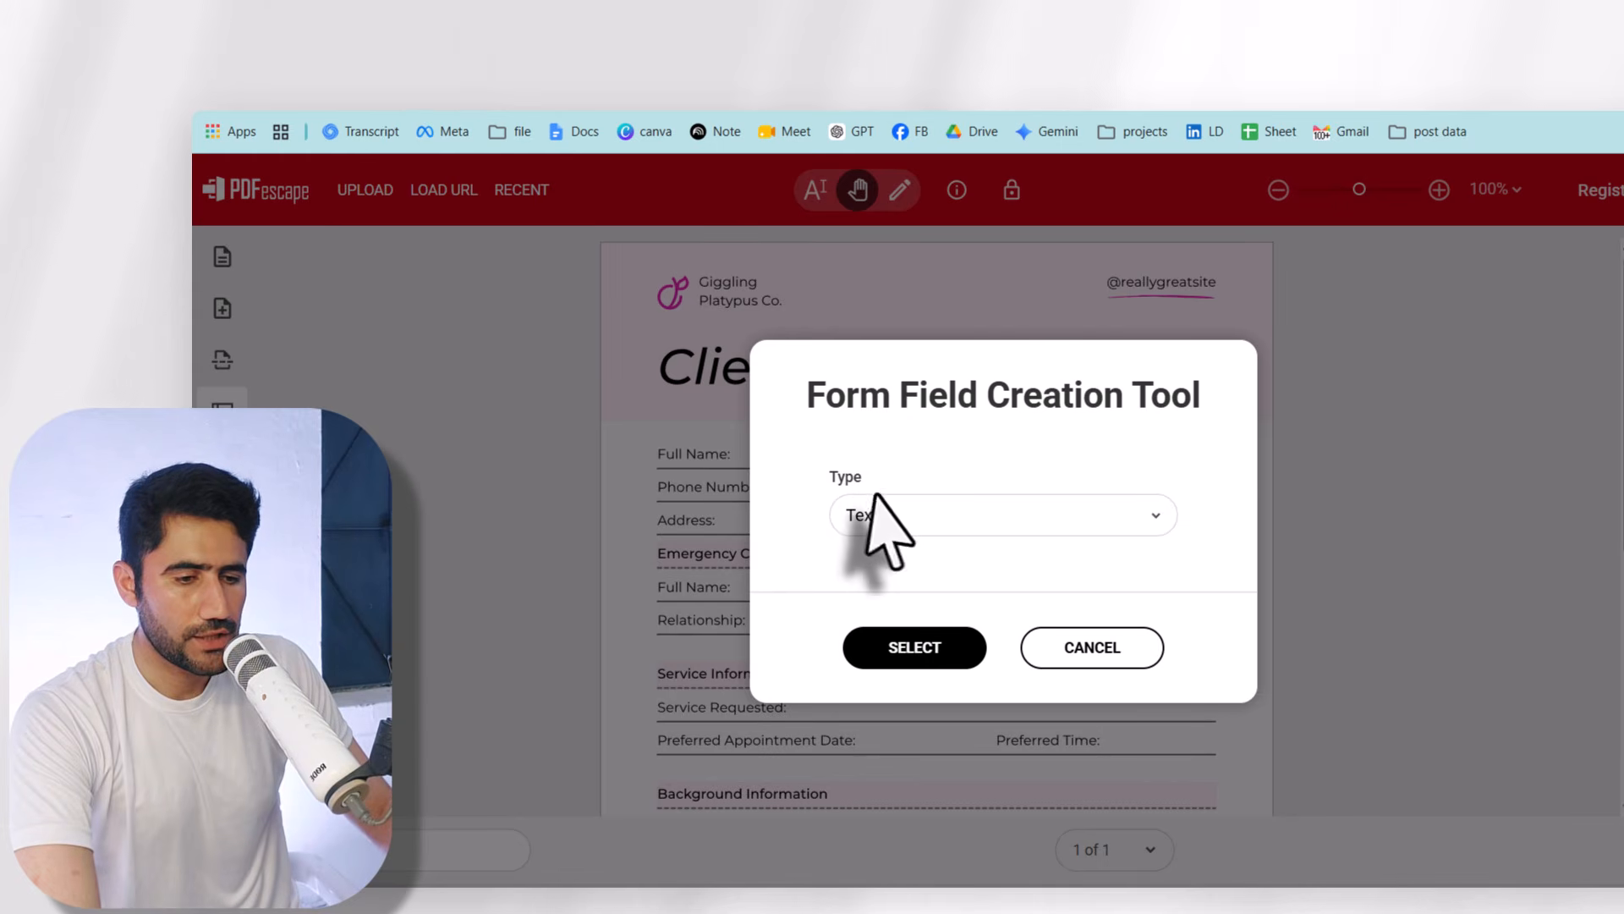
pyautogui.click(963, 522)
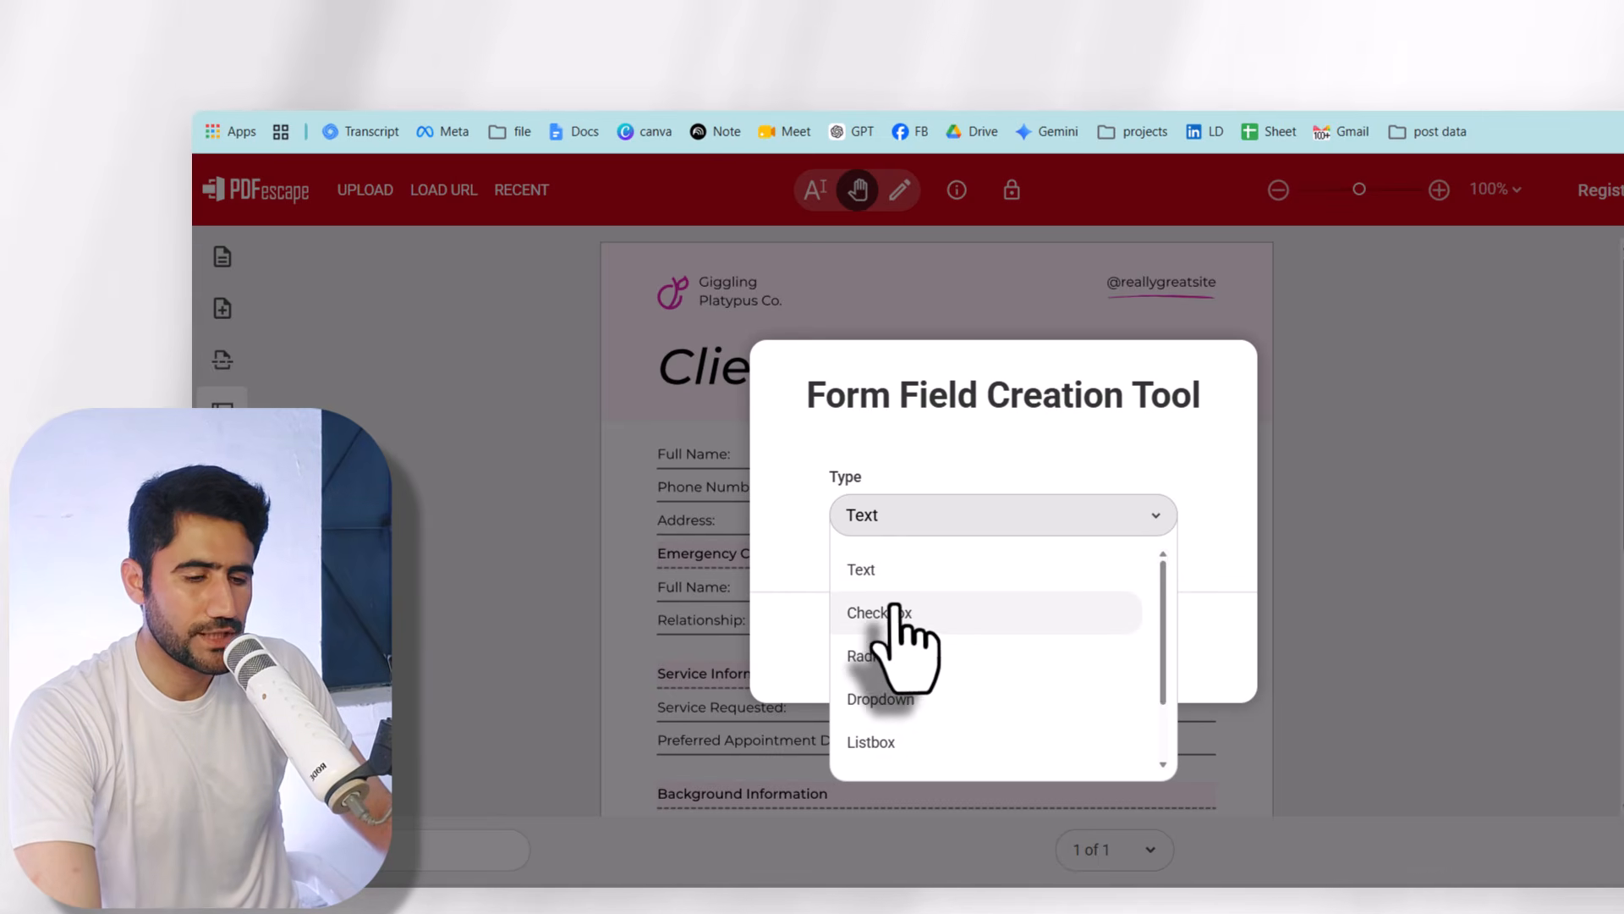
pyautogui.click(876, 518)
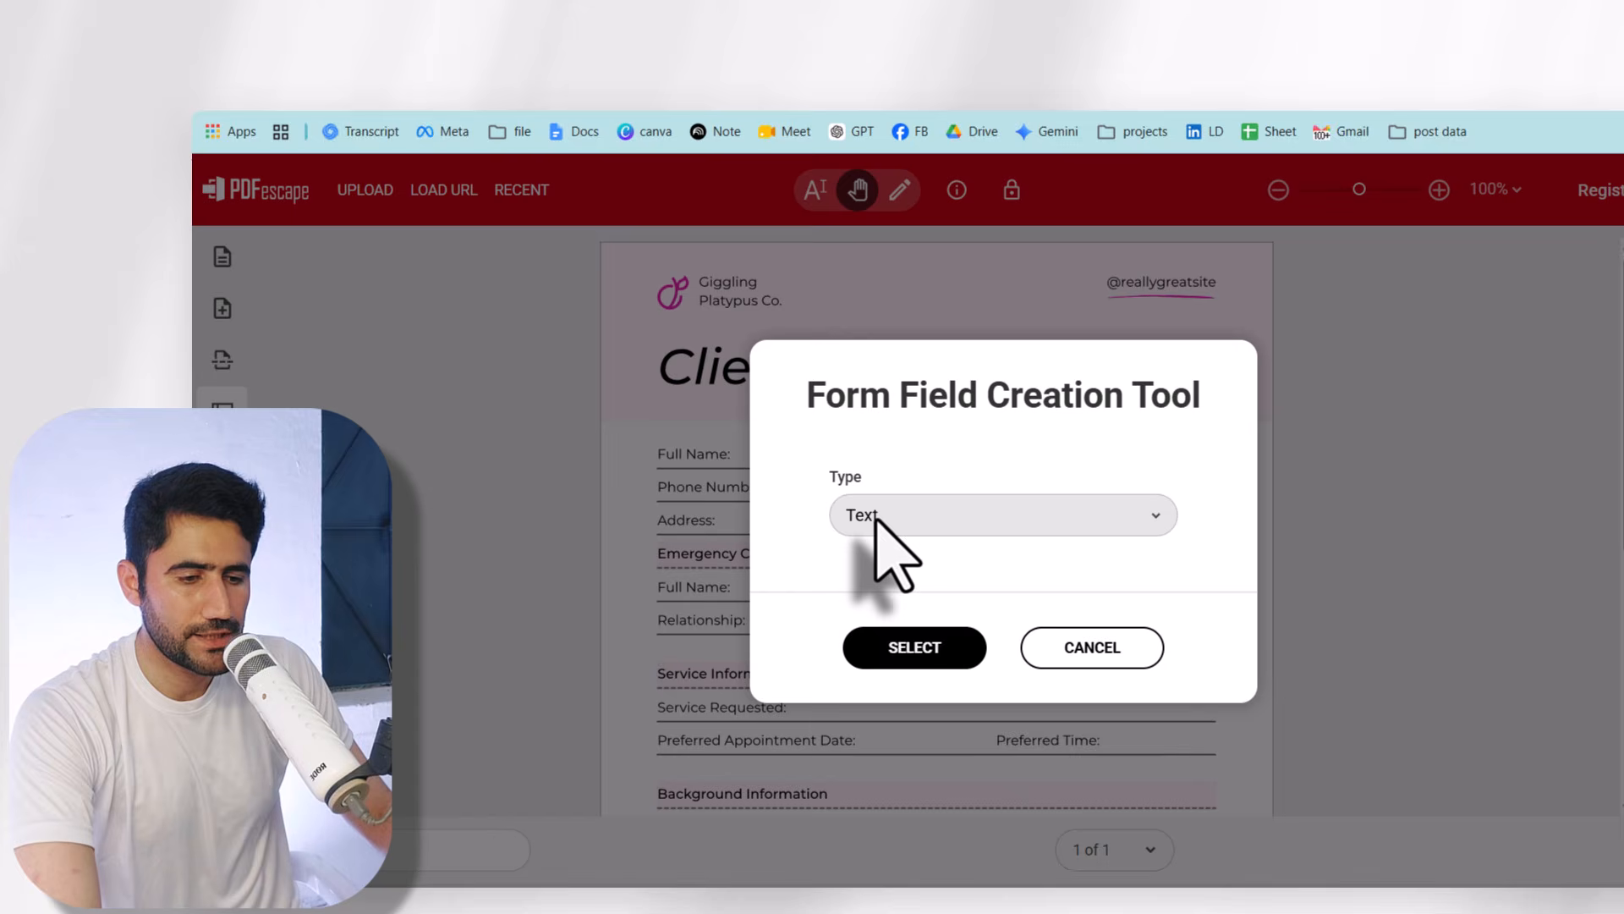
pyautogui.click(907, 652)
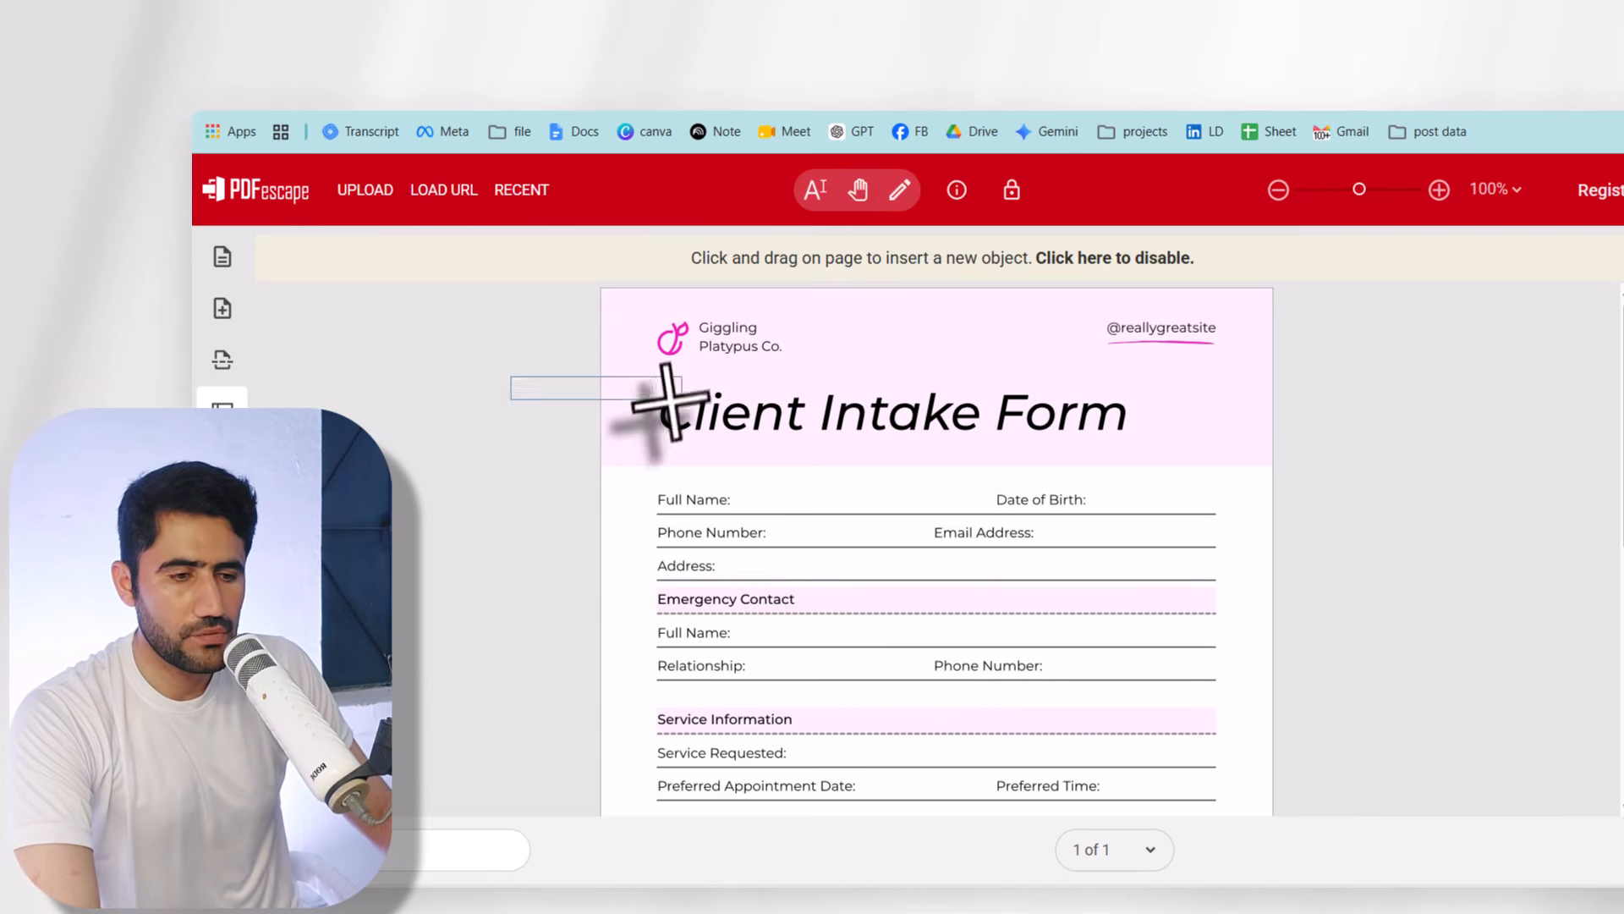
# - Draw text fields next to Full Name, Date of Birth, Phone, Email, Address and Emergency Contact
pyautogui.click(905, 510)
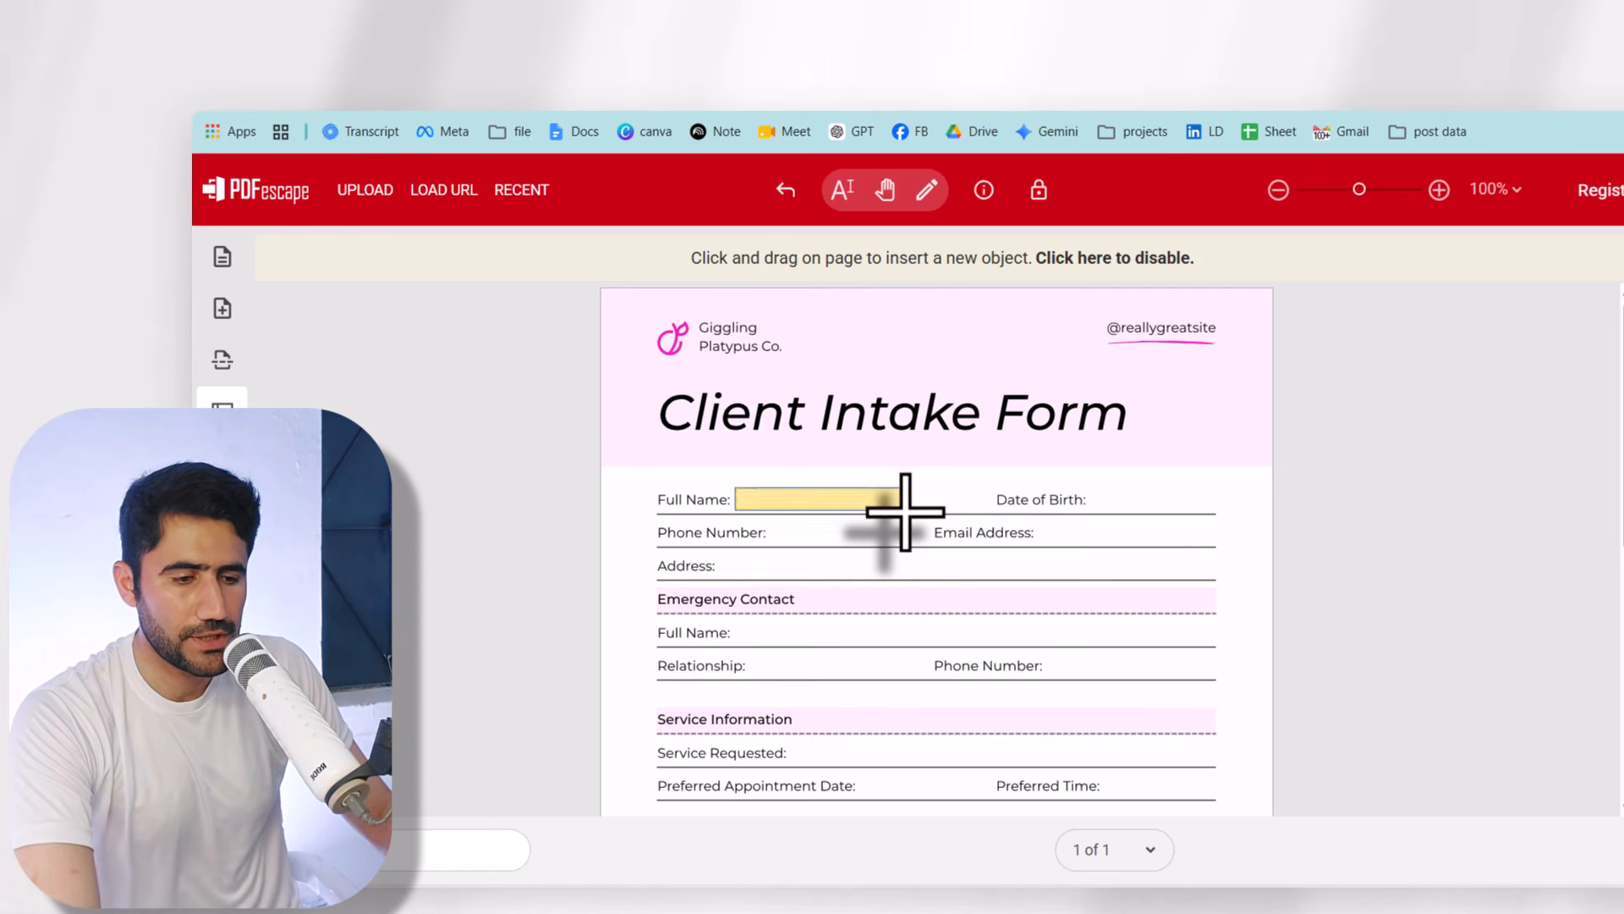
pyautogui.click(1261, 511)
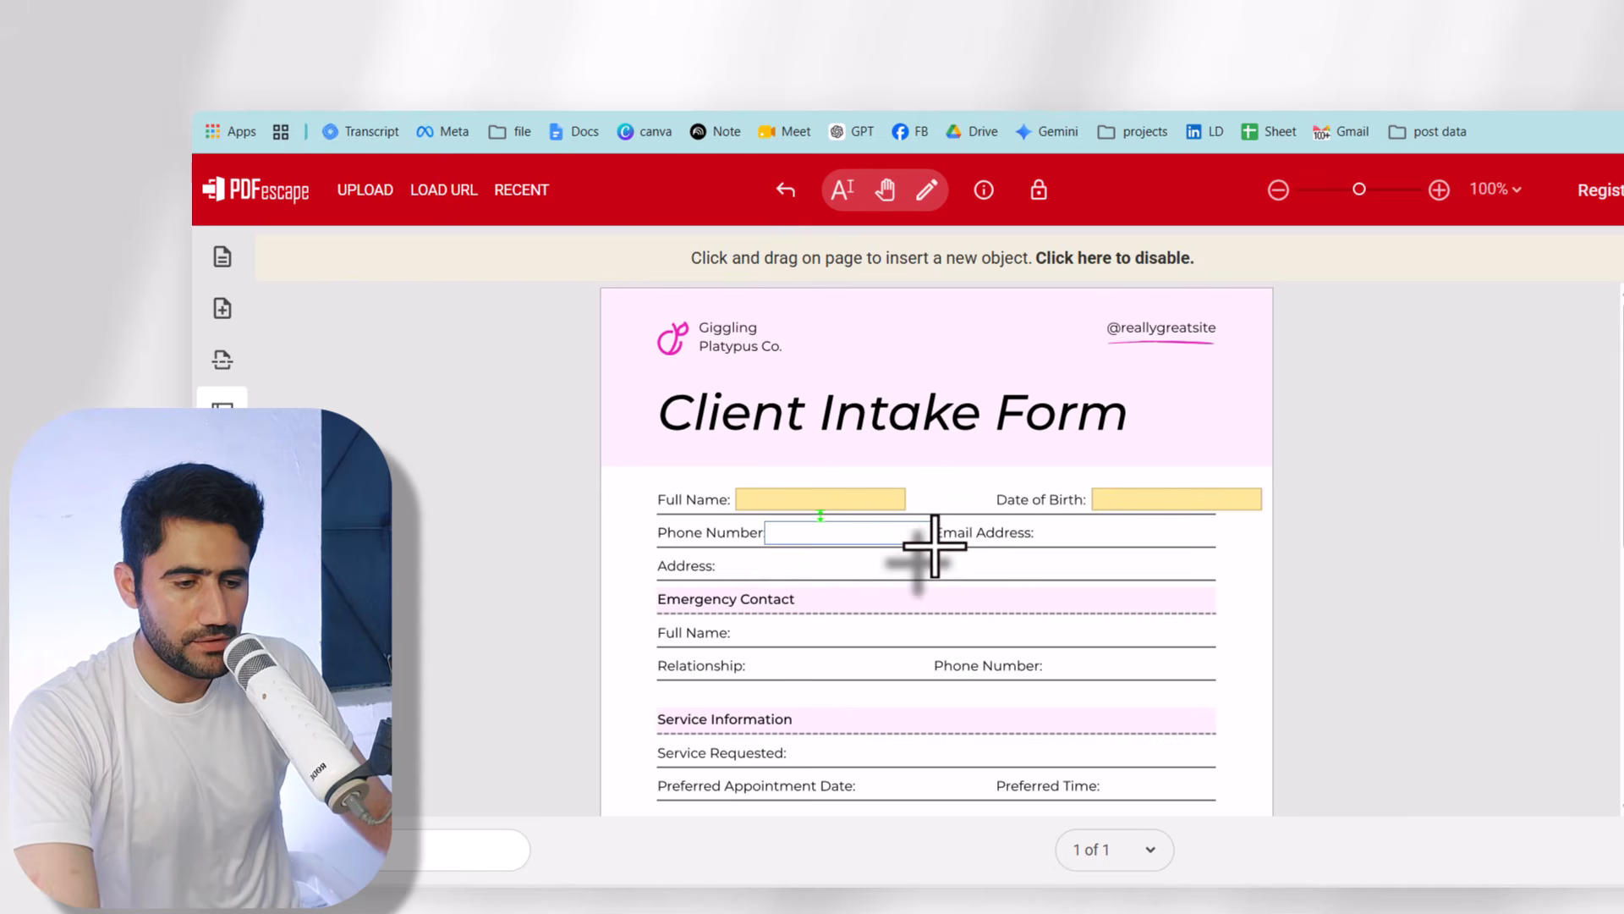
pyautogui.click(934, 546)
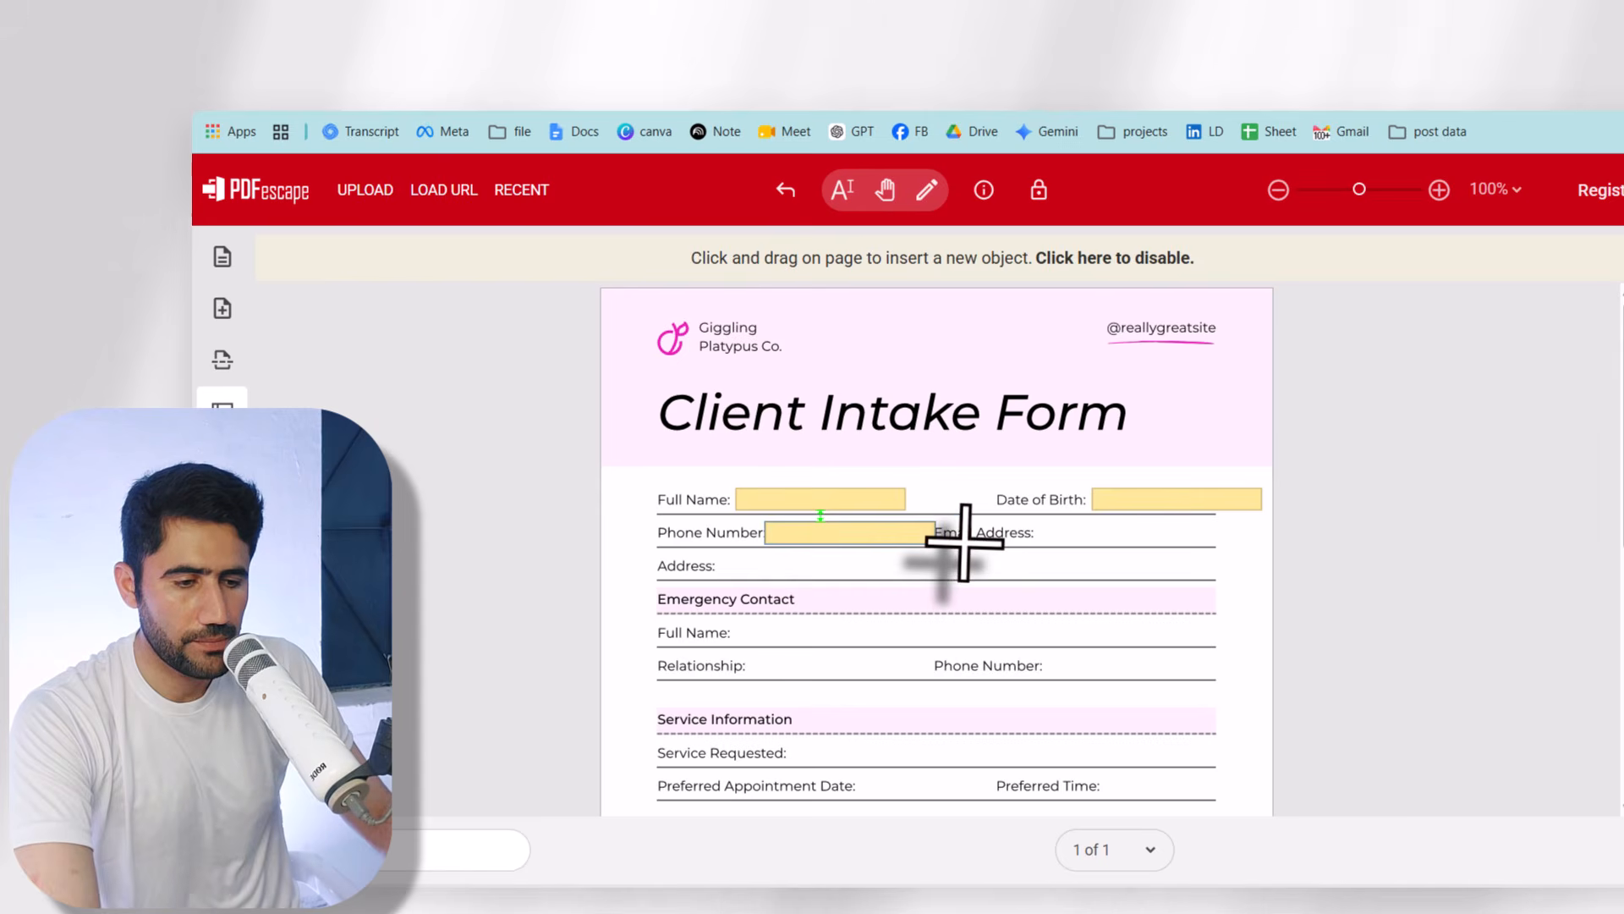
pyautogui.click(1209, 543)
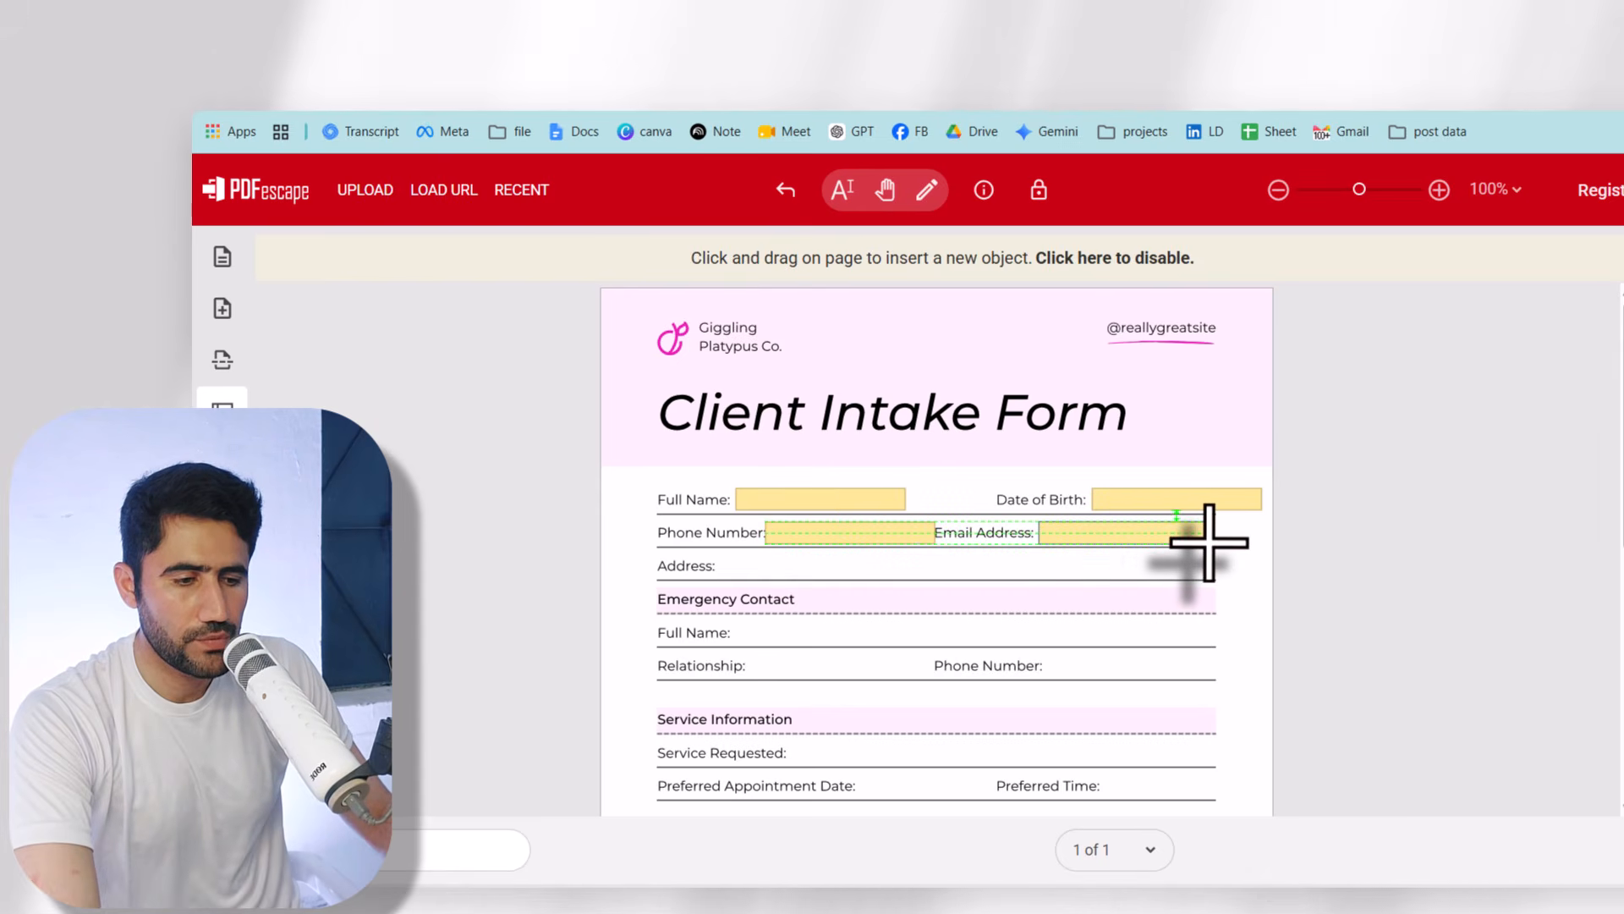
pyautogui.click(1260, 509)
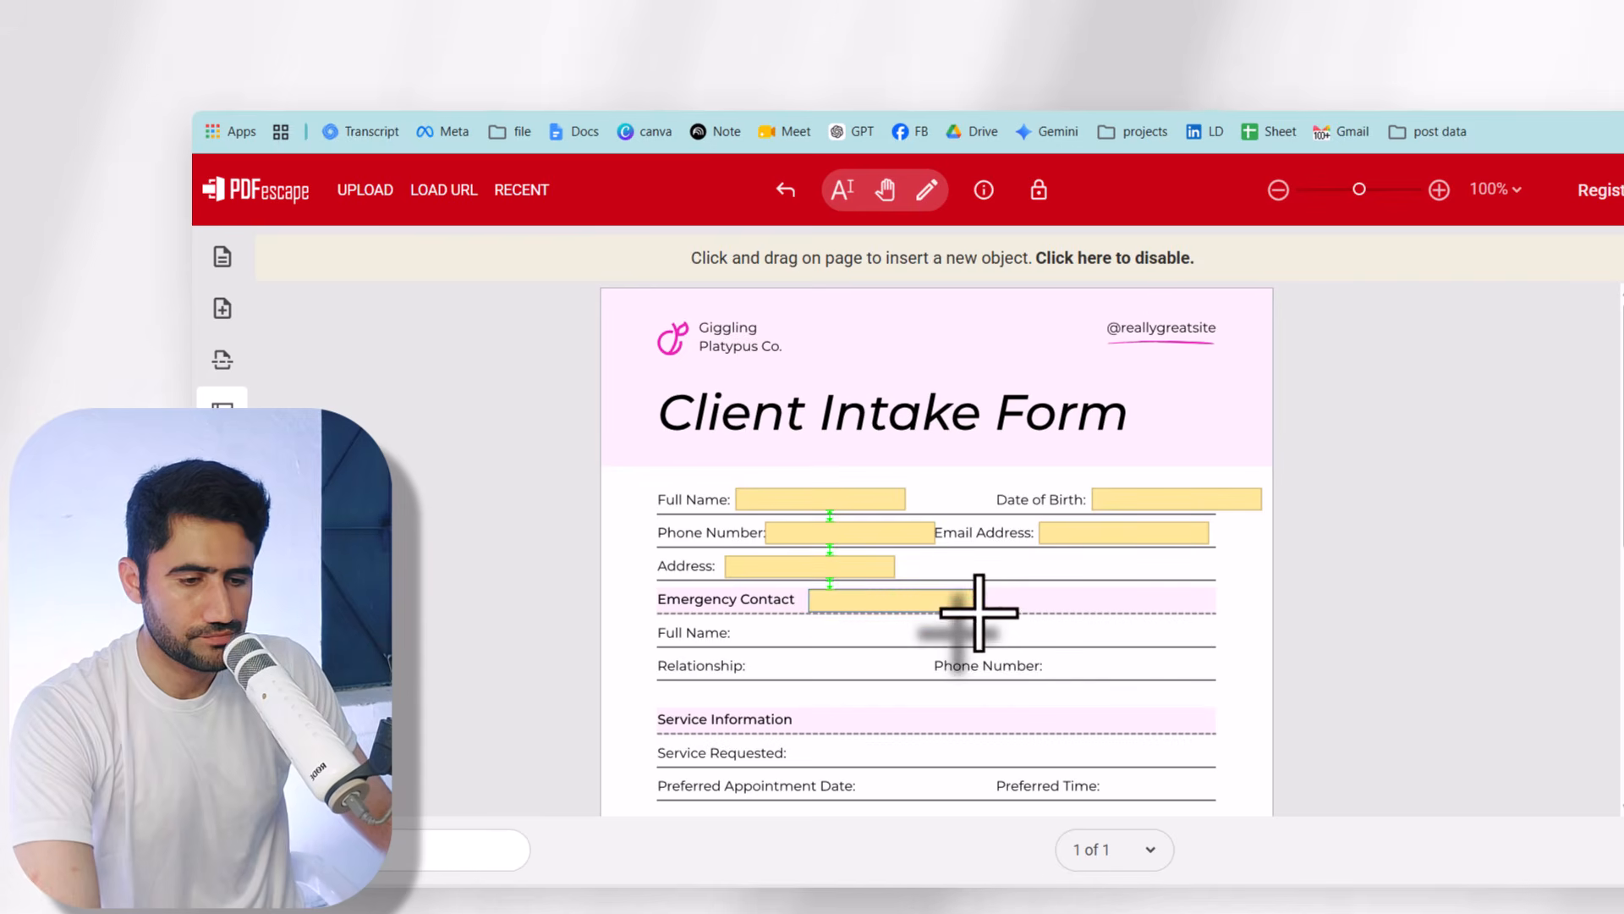
pyautogui.click(969, 611)
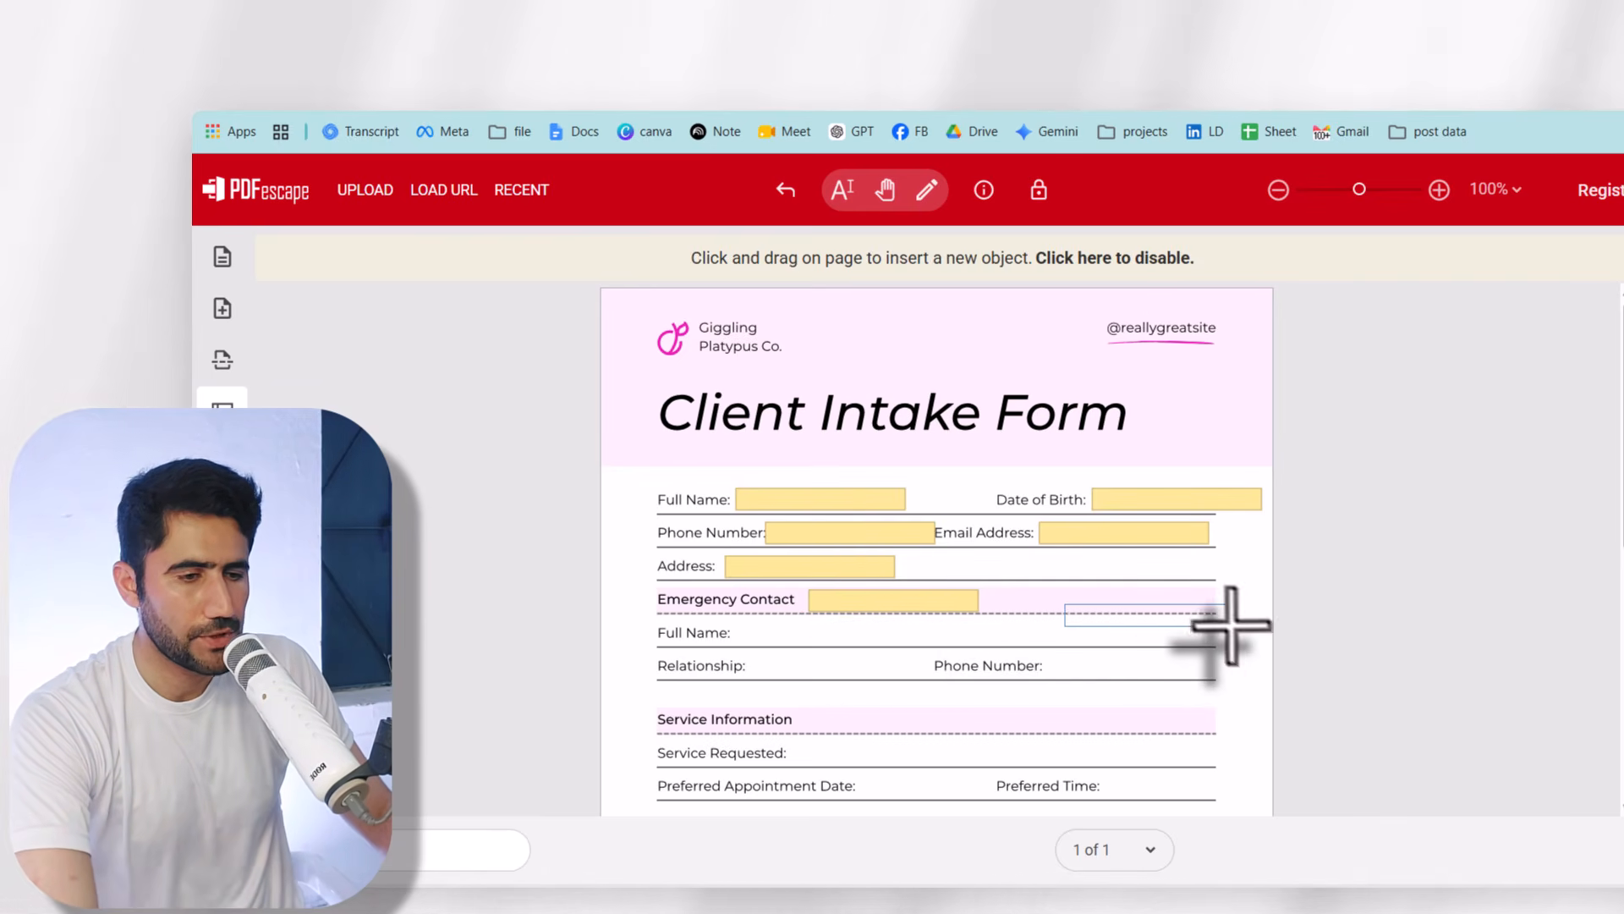
# - Widen the Full Name text field toward Date of Birth
pyautogui.click(928, 190)
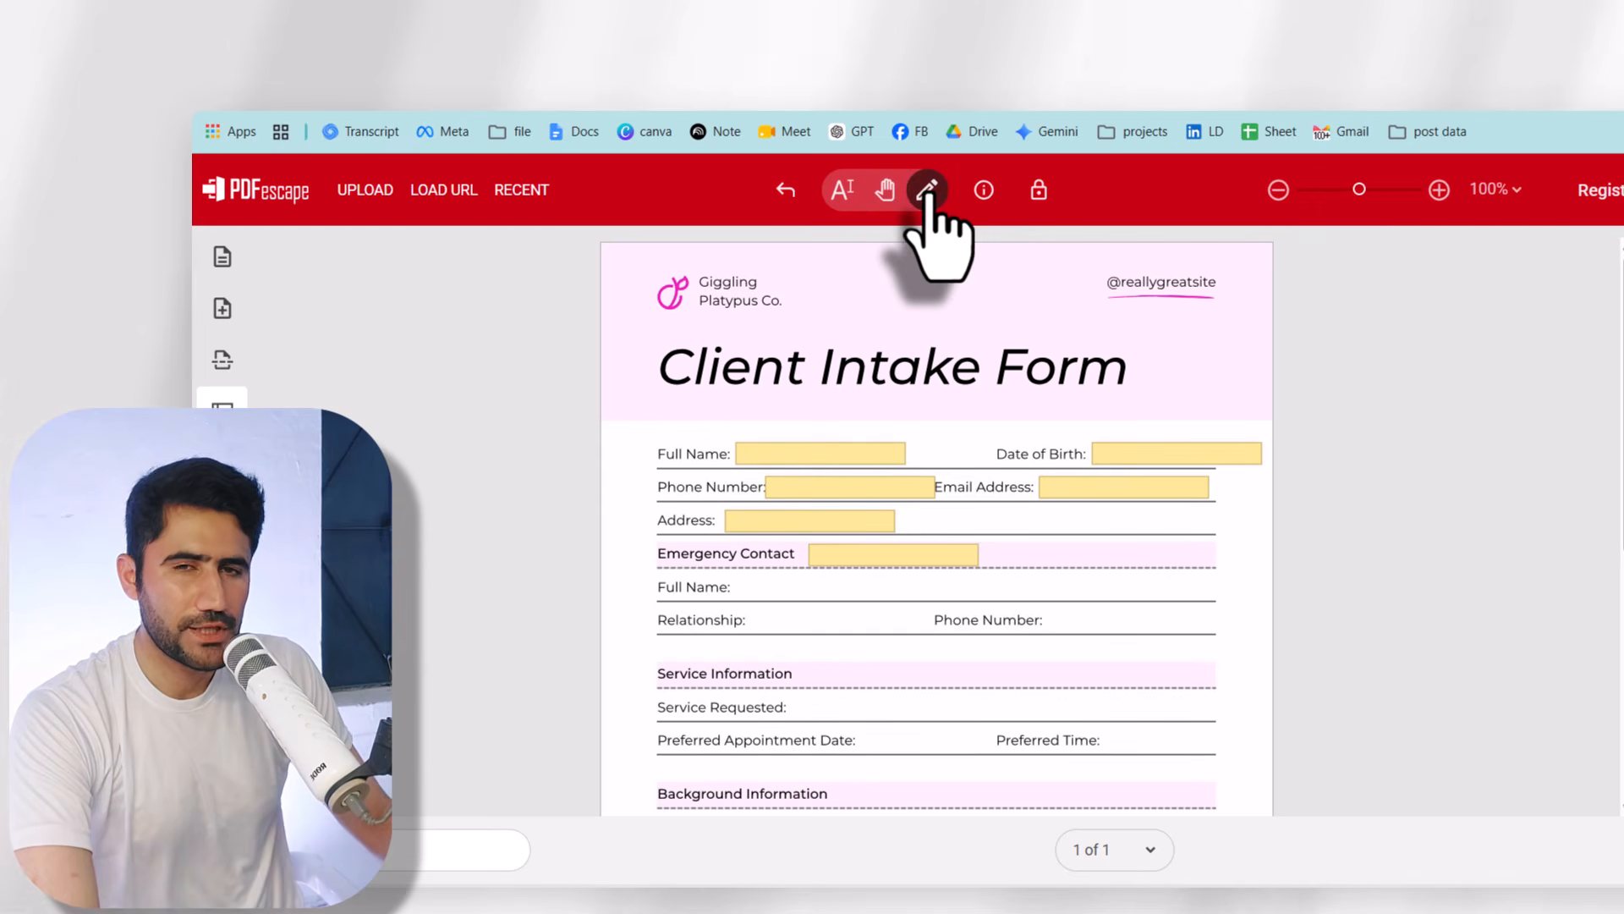
pyautogui.click(869, 453)
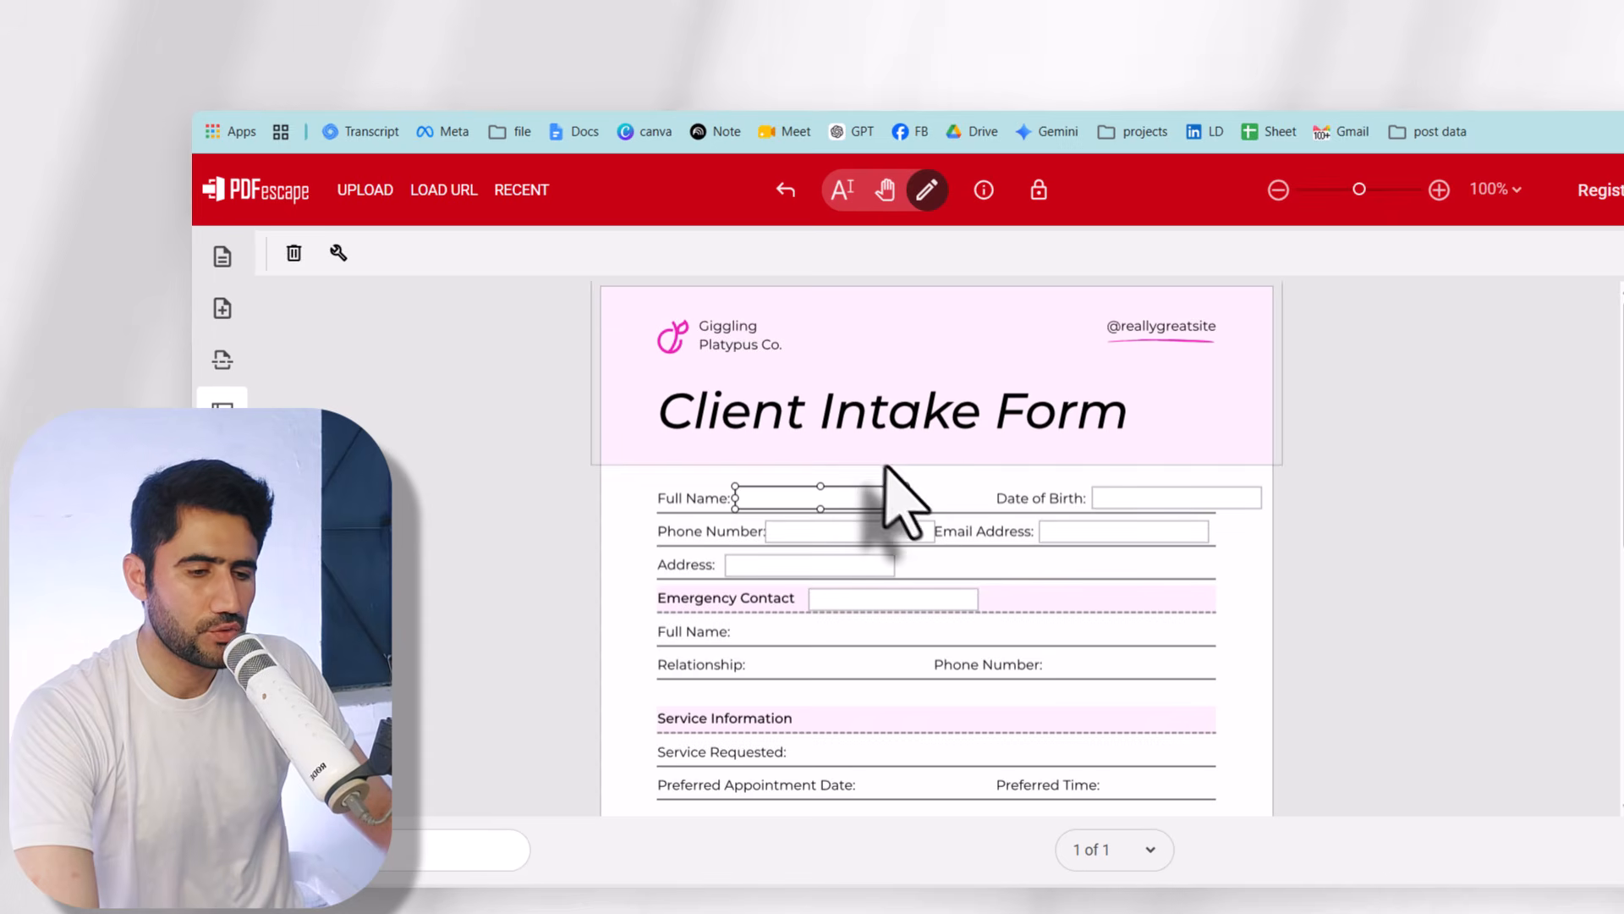
pyautogui.moveTo(908, 498); pyautogui.dragTo(994, 510)
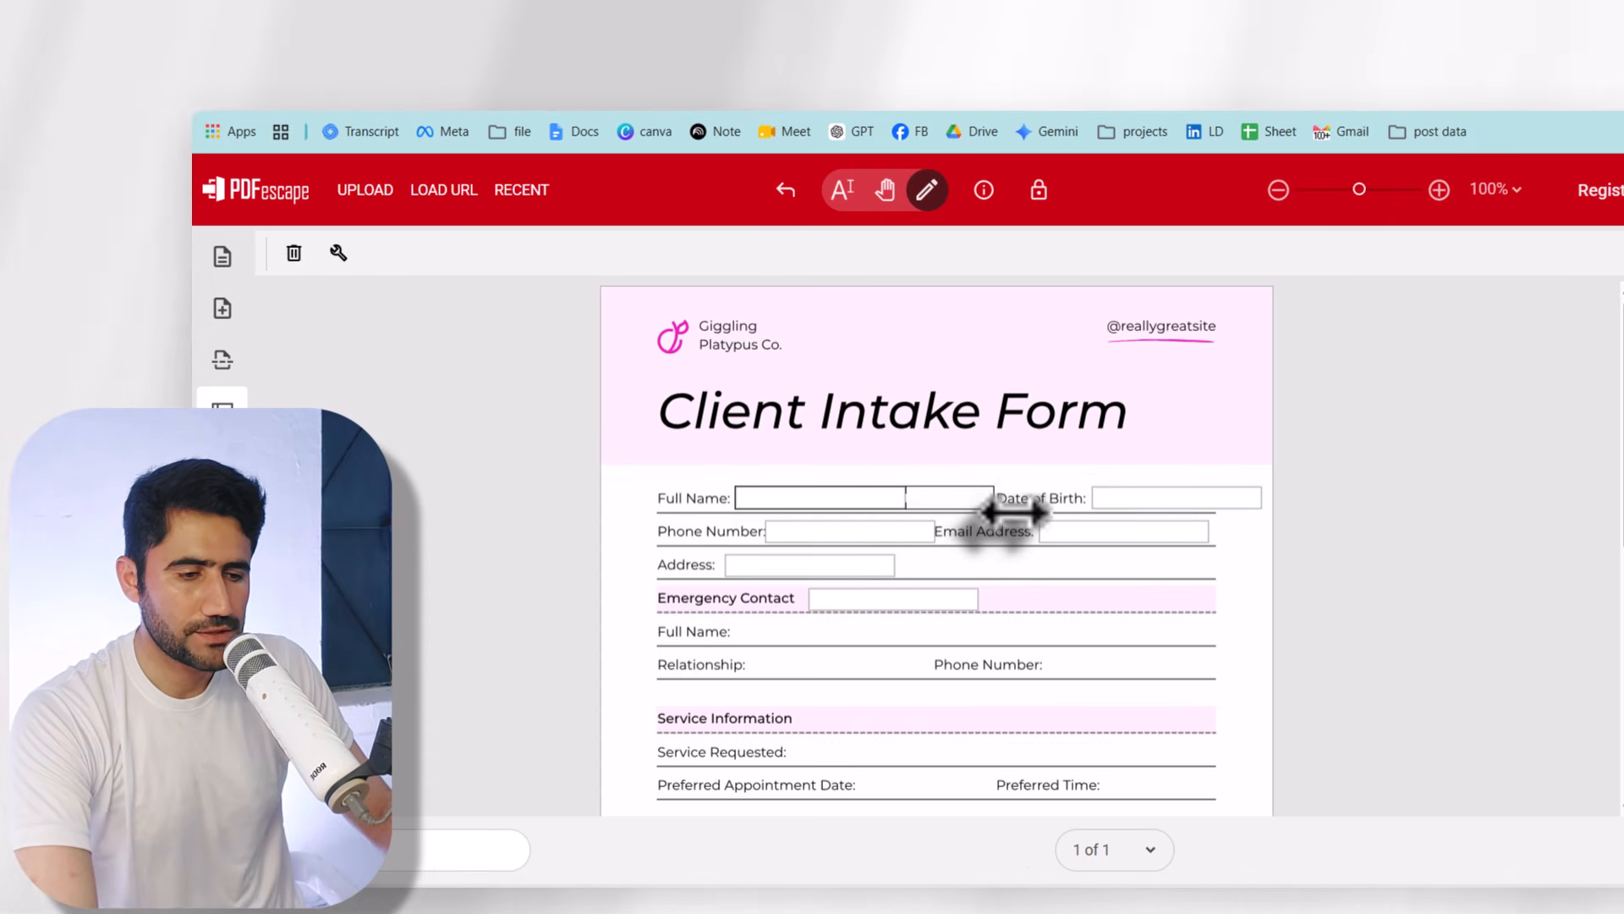
pyautogui.click(1150, 499)
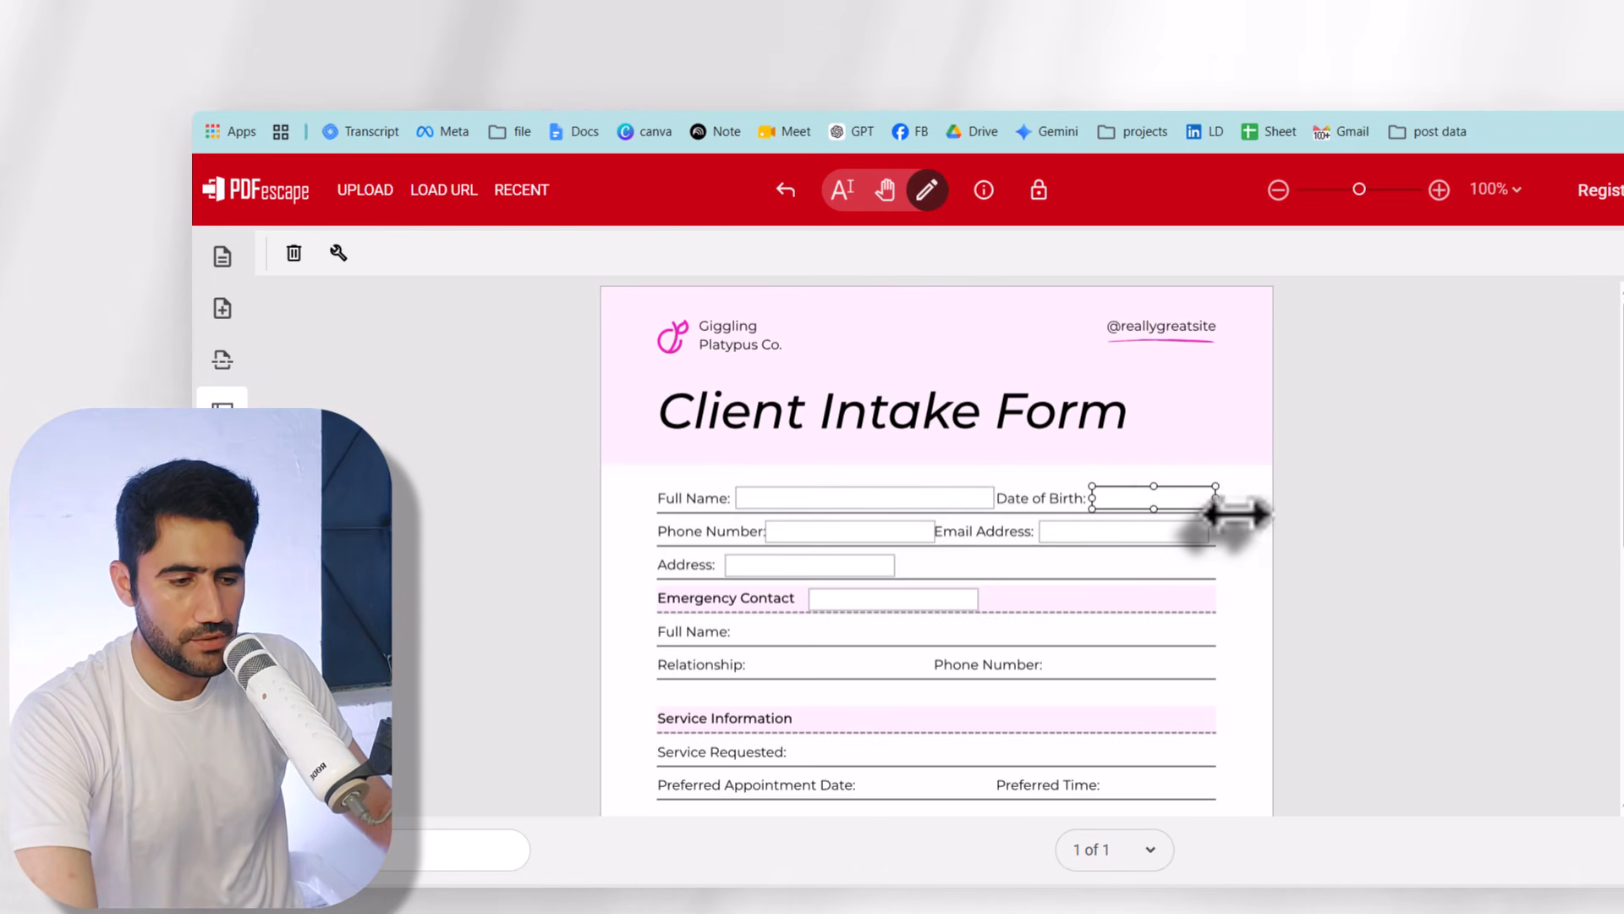
pyautogui.click(856, 533)
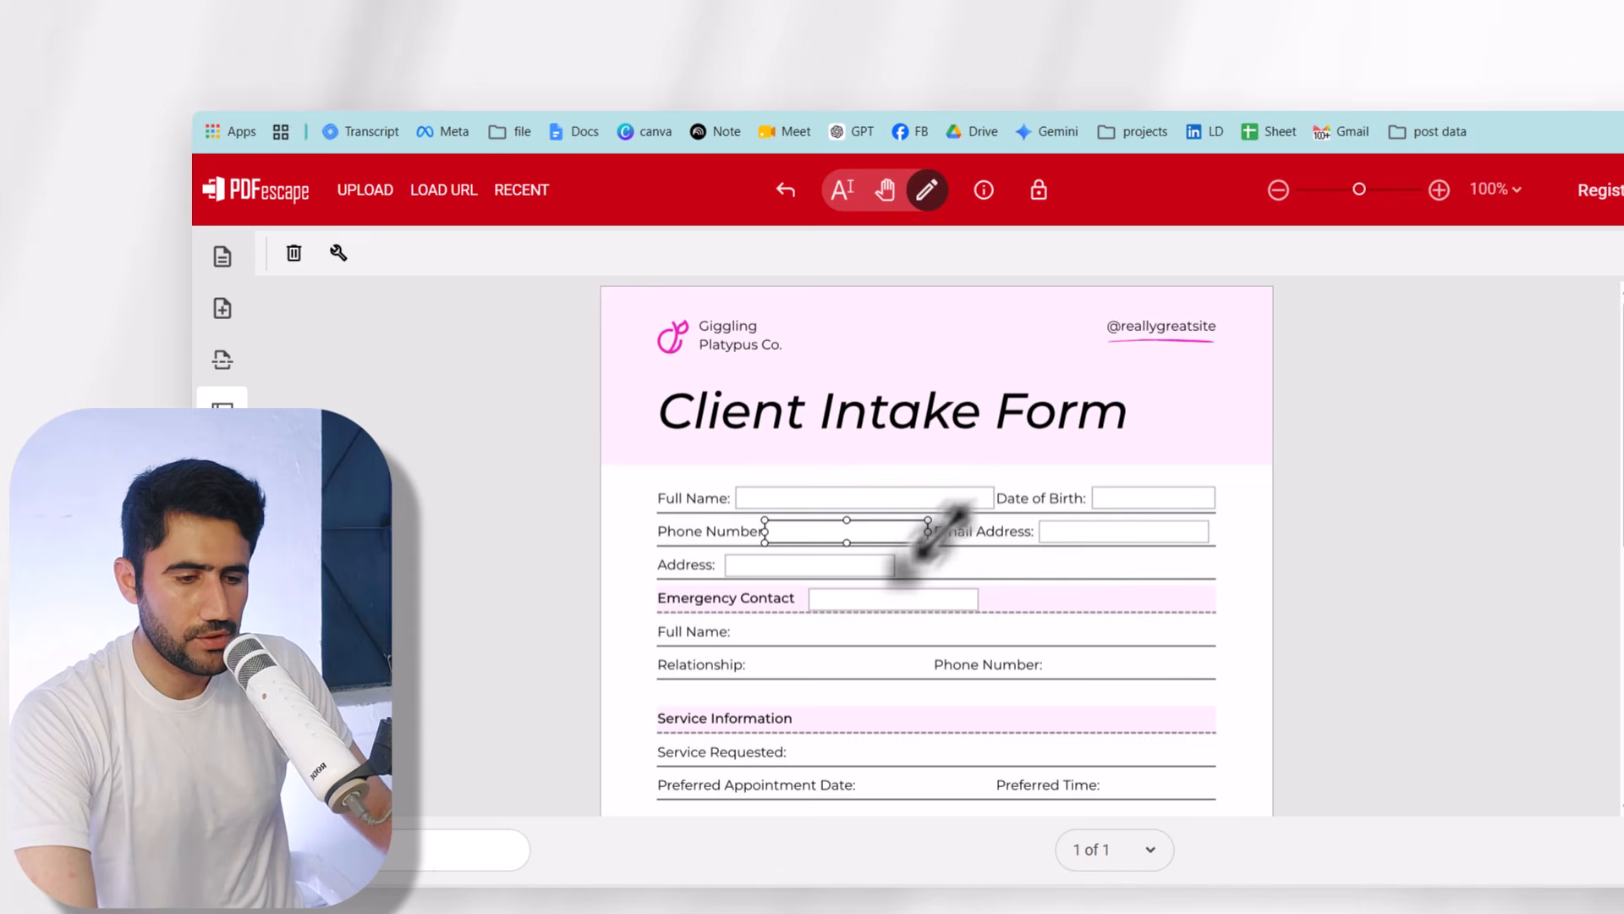
# - Stretch the Address and Emergency Contact fields to the form's right edge
pyautogui.click(744, 564)
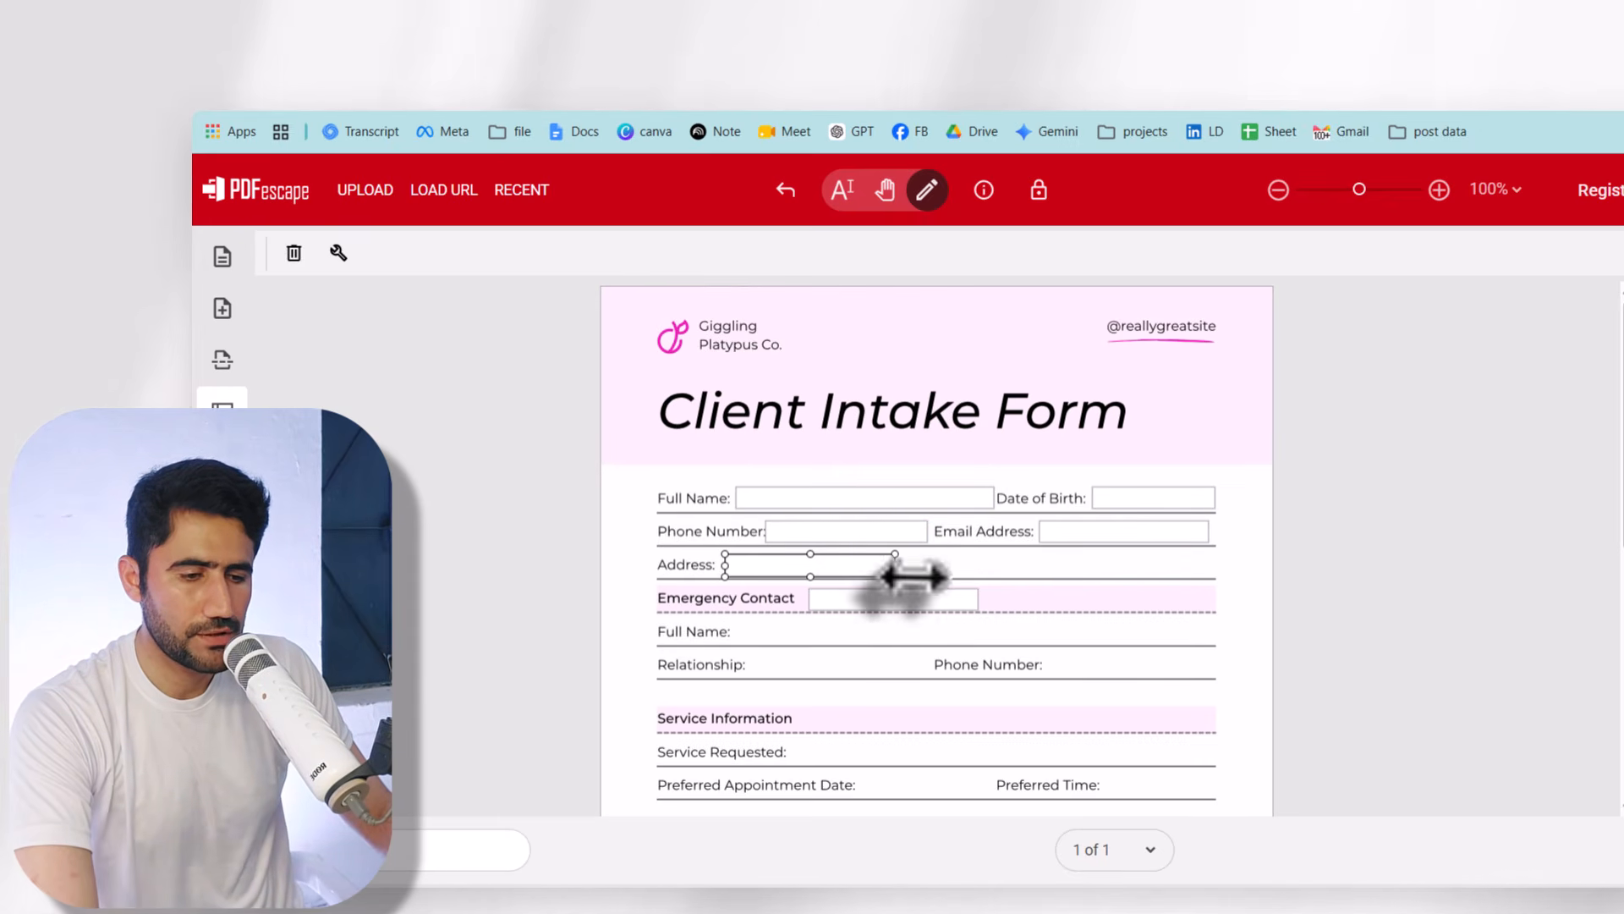
pyautogui.moveTo(905, 573); pyautogui.dragTo(1215, 575)
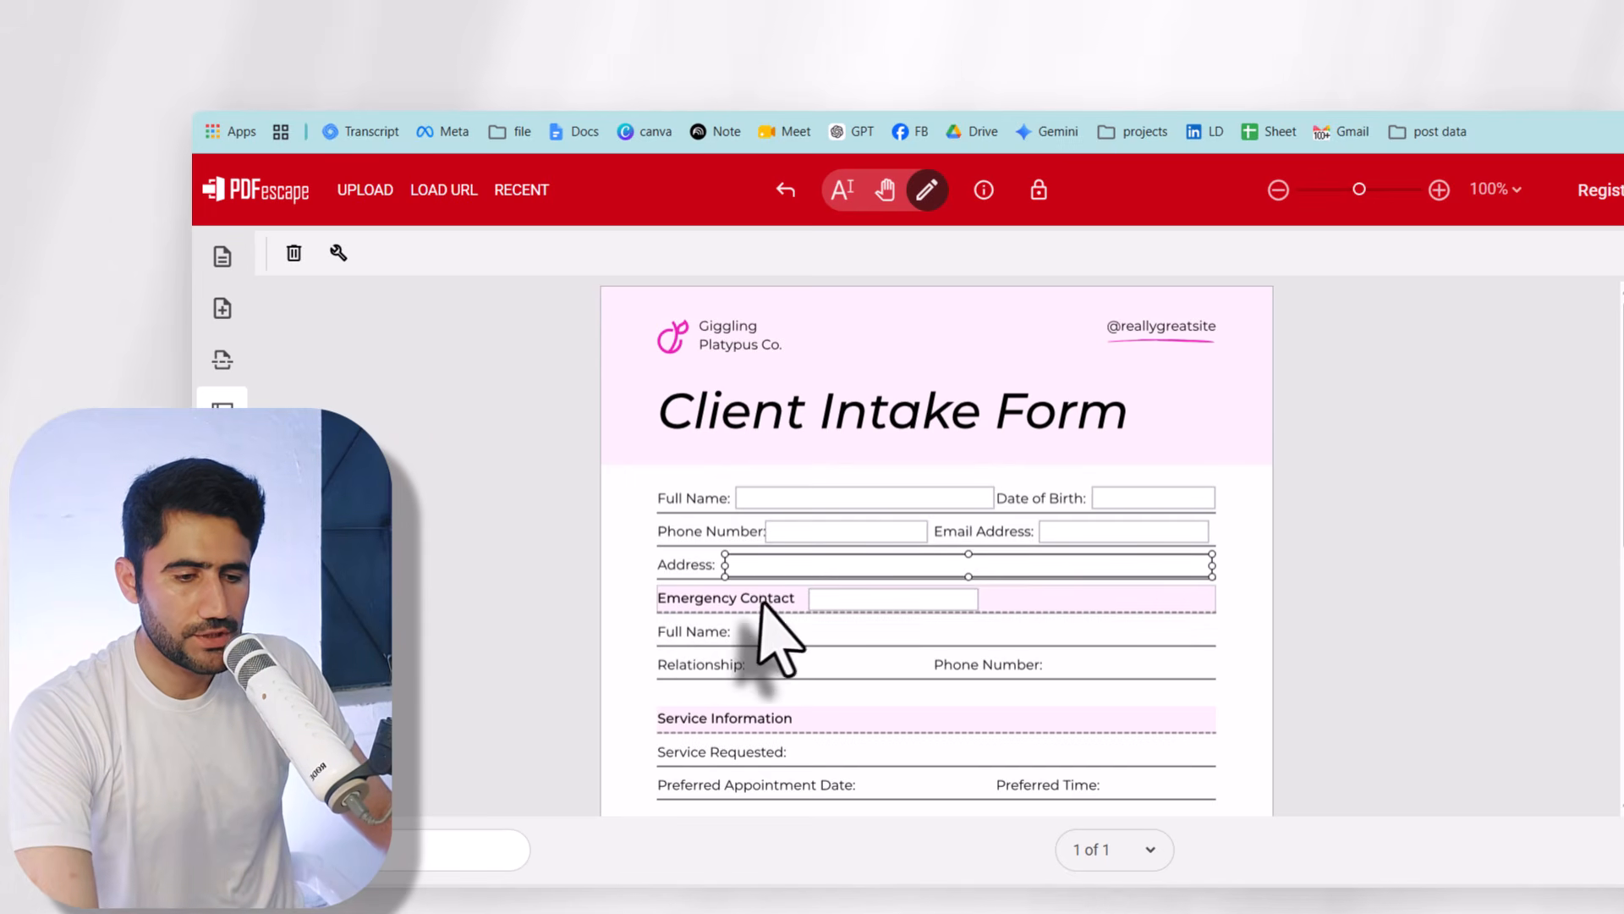
pyautogui.click(861, 599)
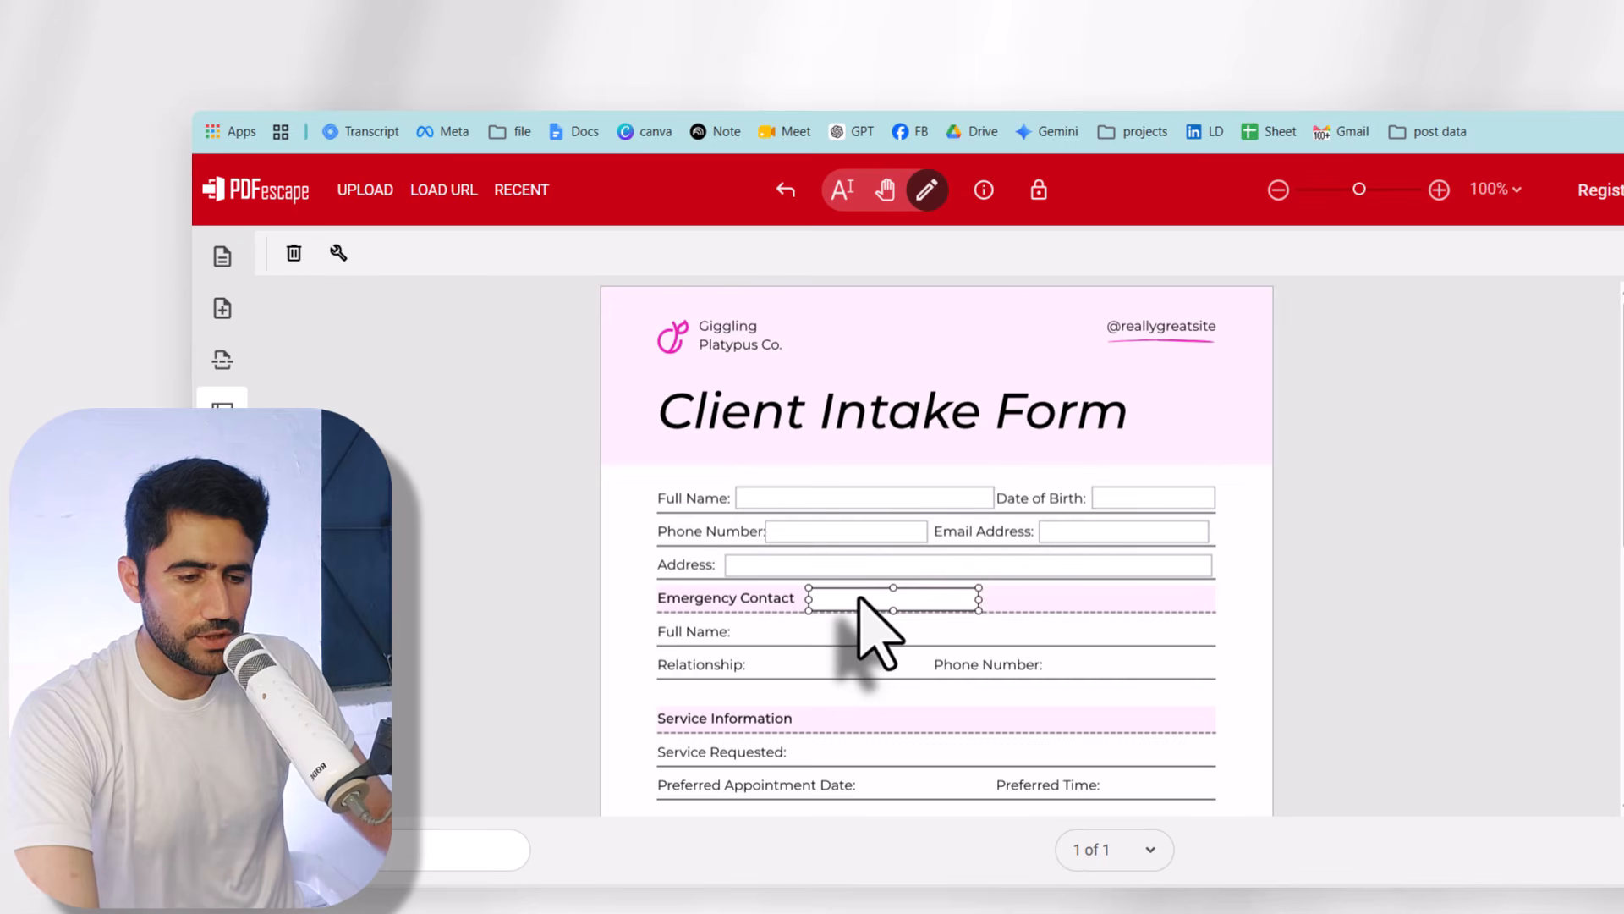
pyautogui.moveTo(1015, 609); pyautogui.dragTo(1234, 611)
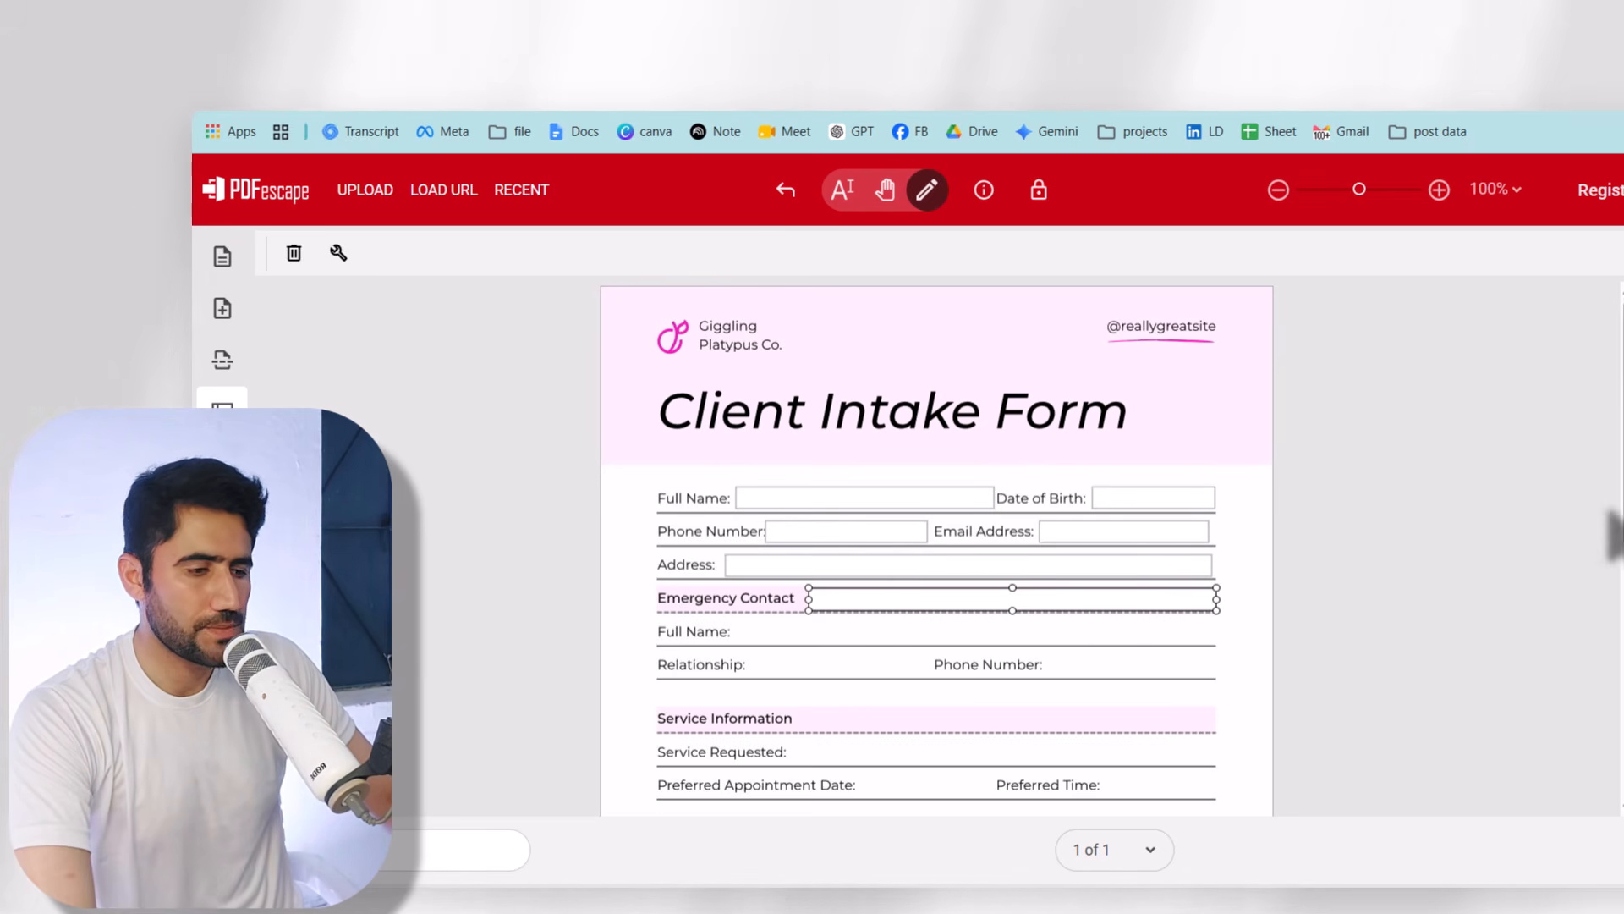
pyautogui.scroll(-4, 1614, 538)
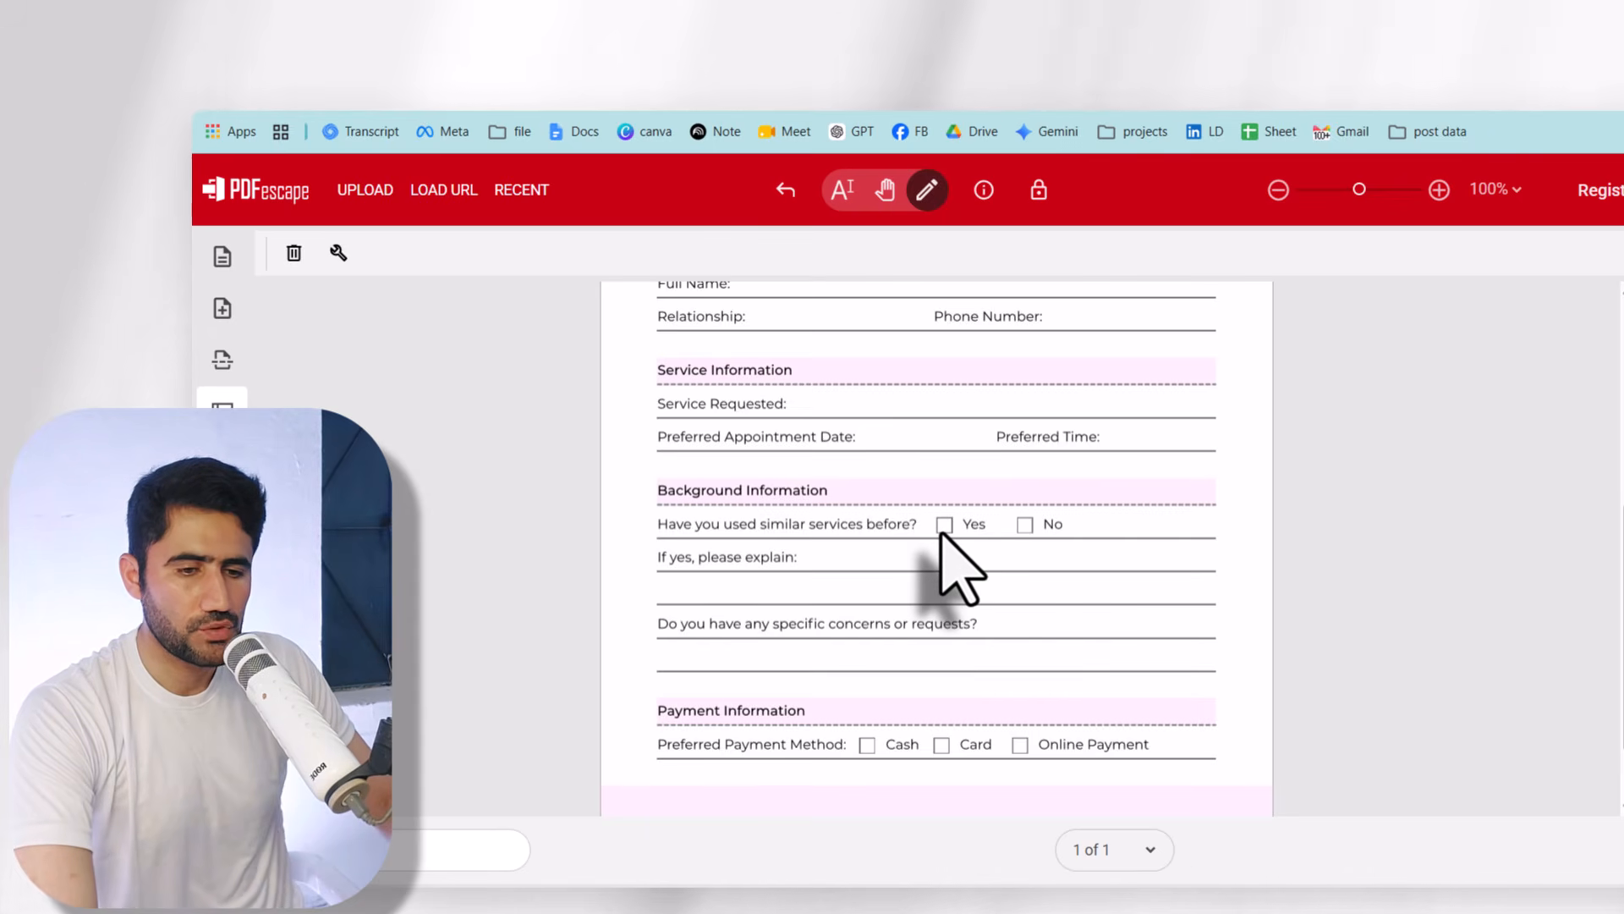
# - Switch the Form Field Creation Tool to the Checkbox type
pyautogui.click(221, 257)
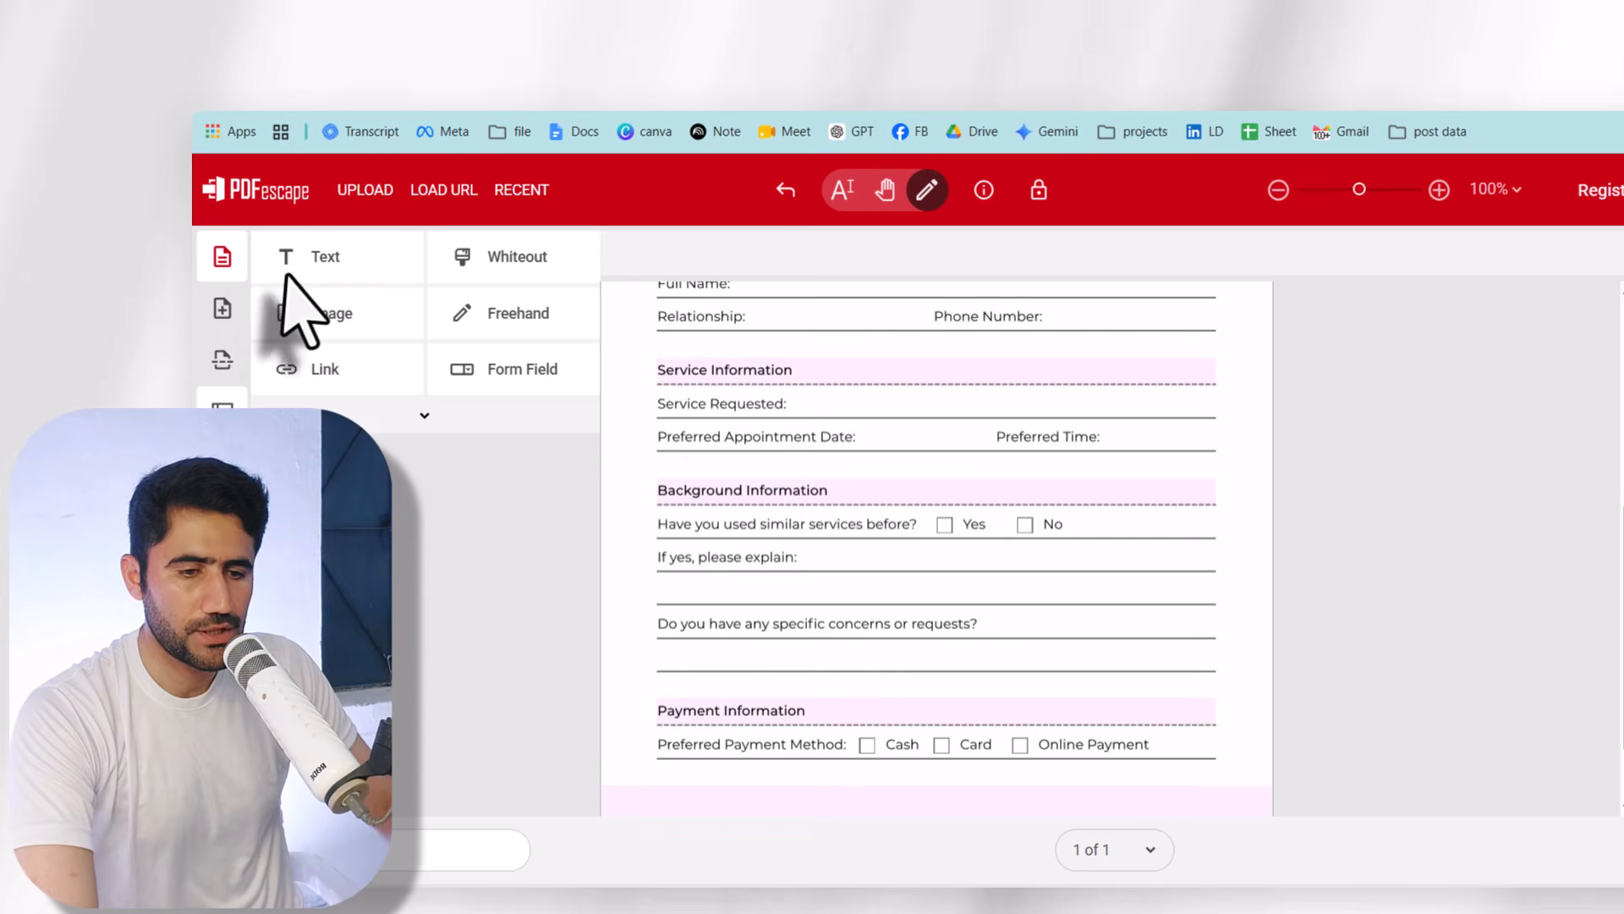
pyautogui.click(522, 394)
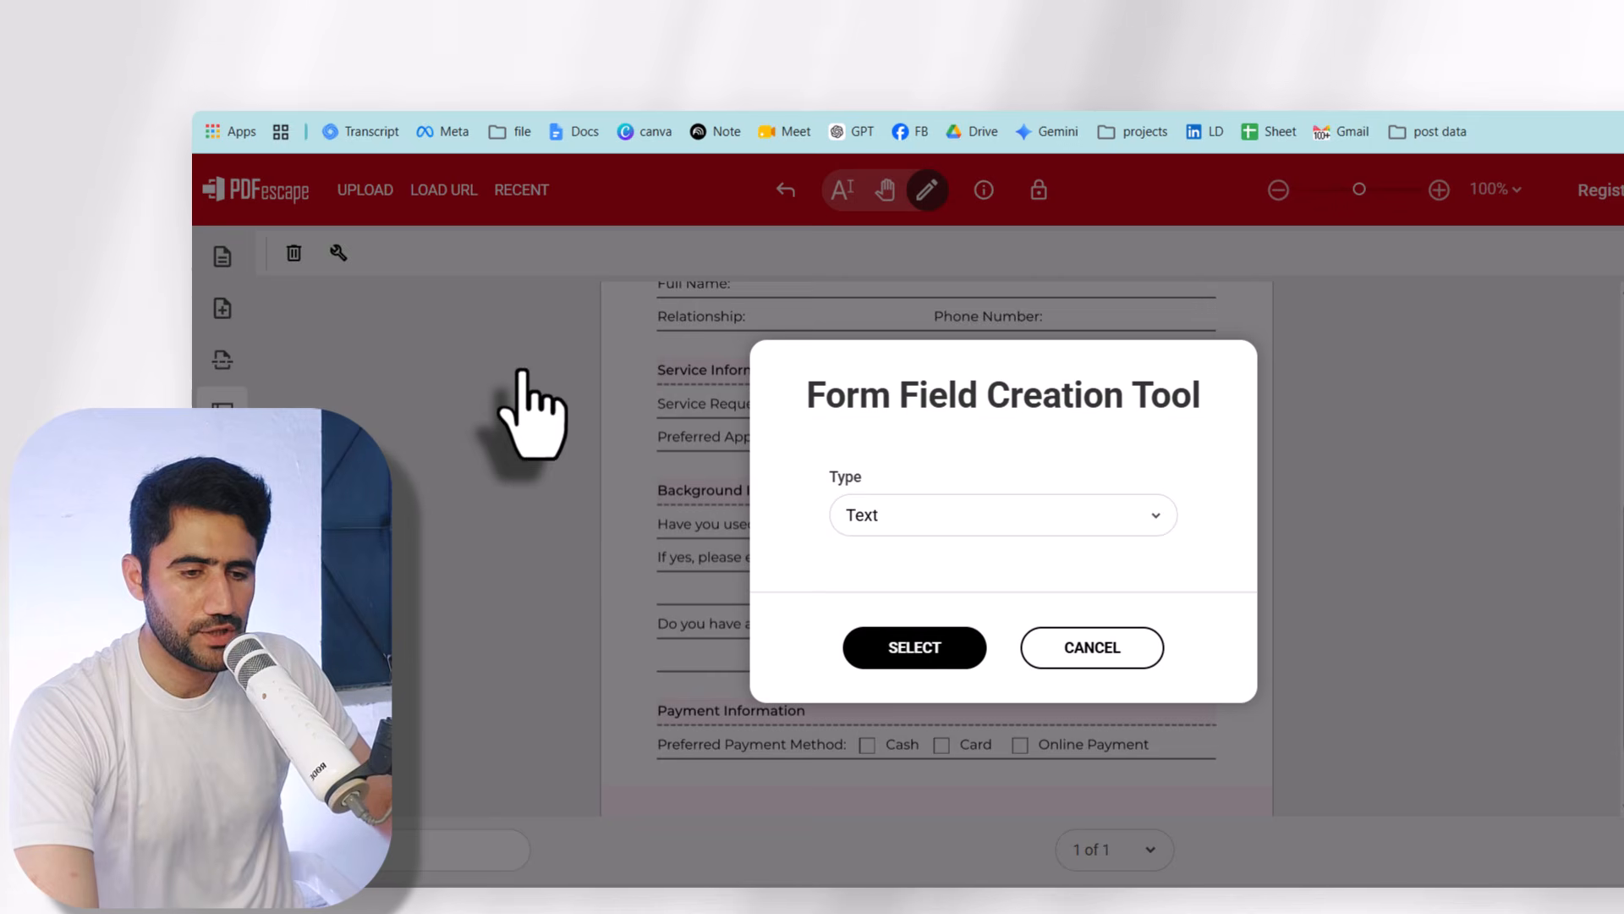
pyautogui.click(906, 514)
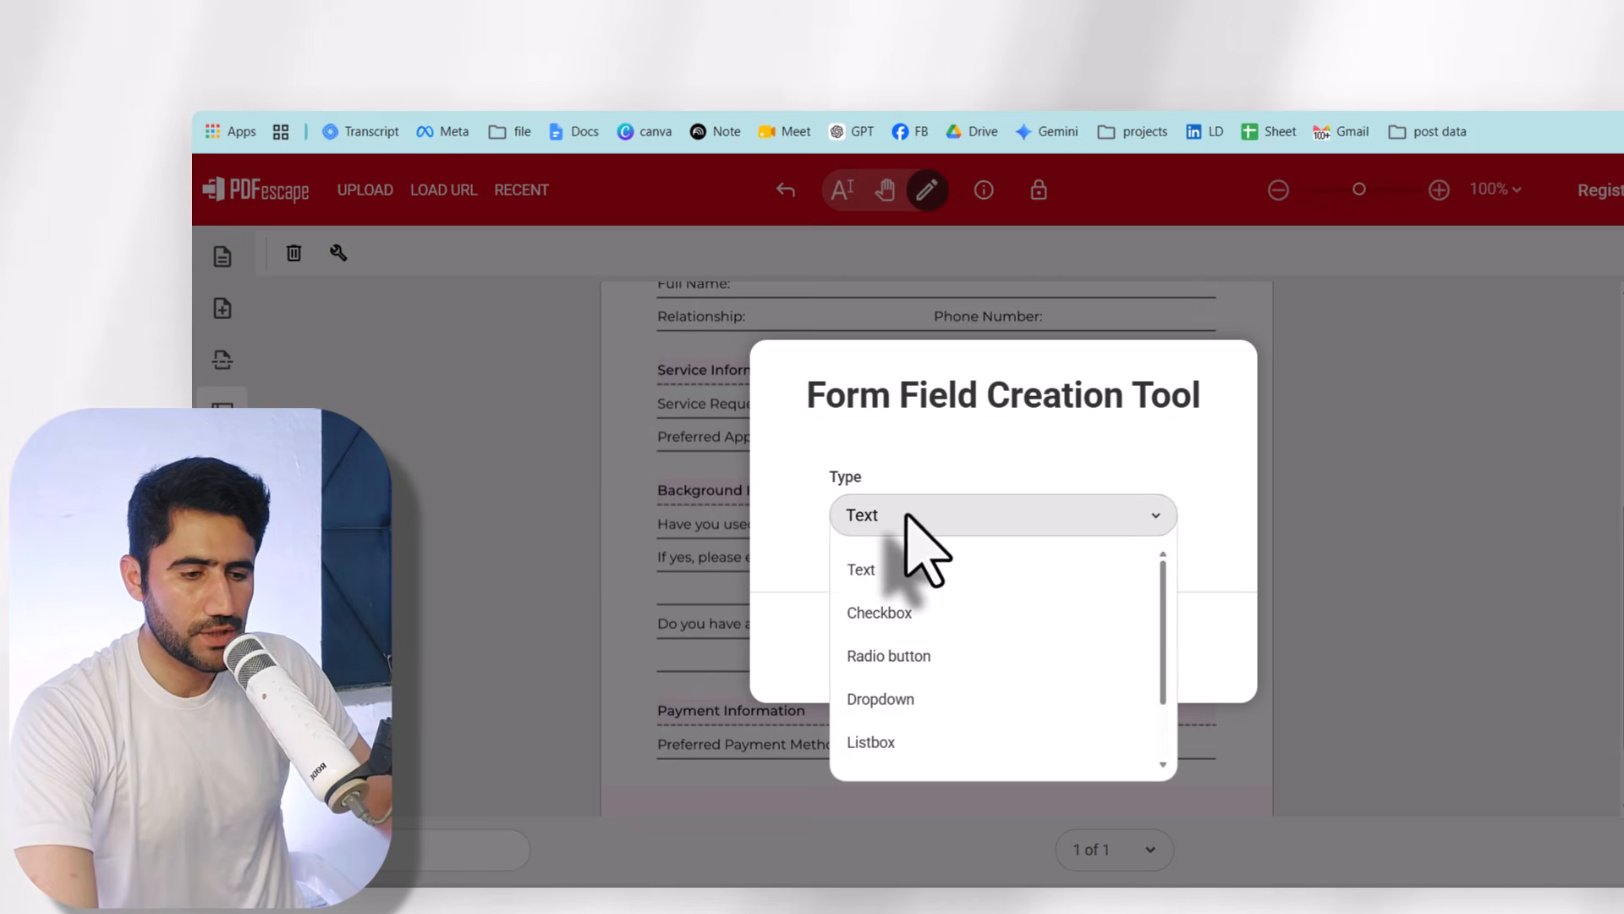
pyautogui.click(880, 619)
pyautogui.click(895, 648)
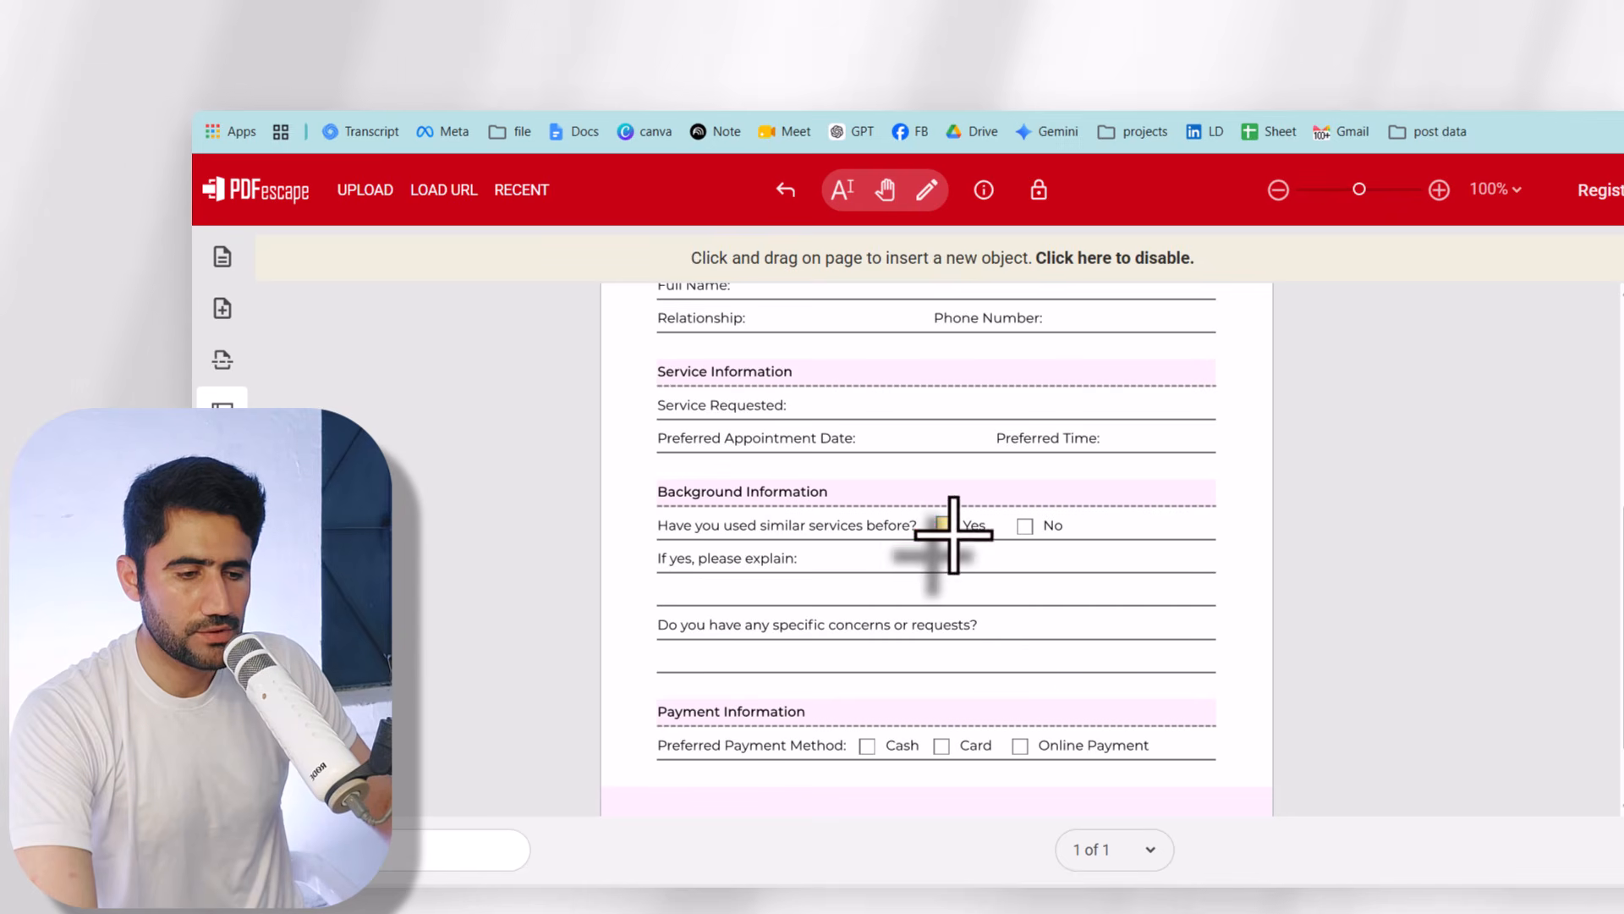
# - Place checkbox fields on the Yes, Cash, Card, Online Payment and No boxes
pyautogui.moveTo(953, 535); pyautogui.dragTo(1034, 535)
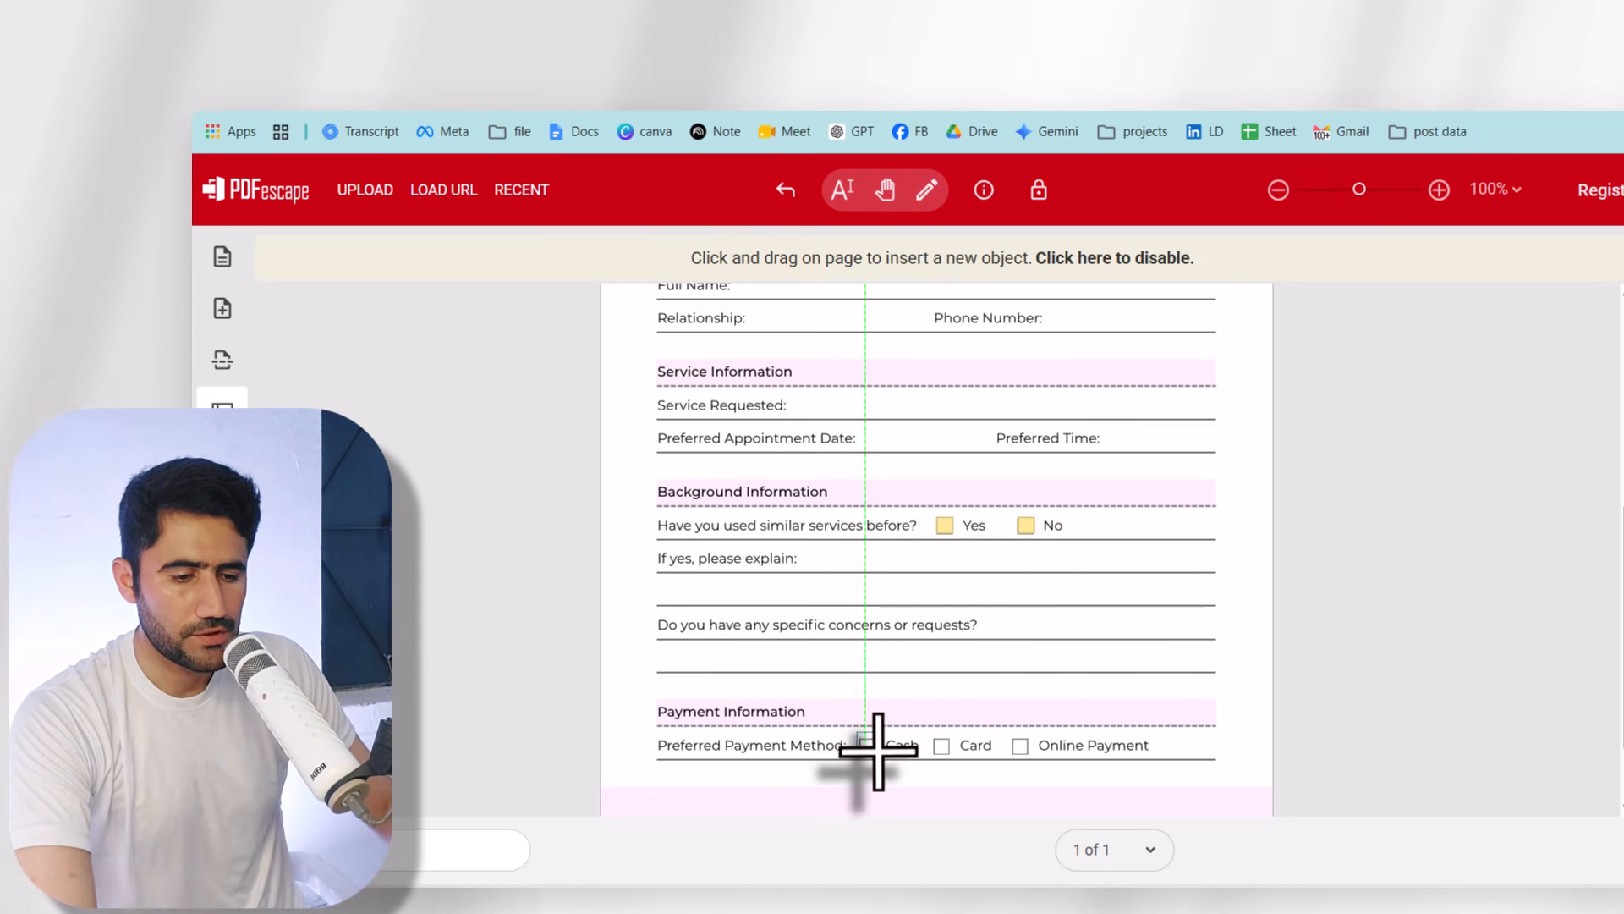
pyautogui.moveTo(881, 752); pyautogui.dragTo(934, 753)
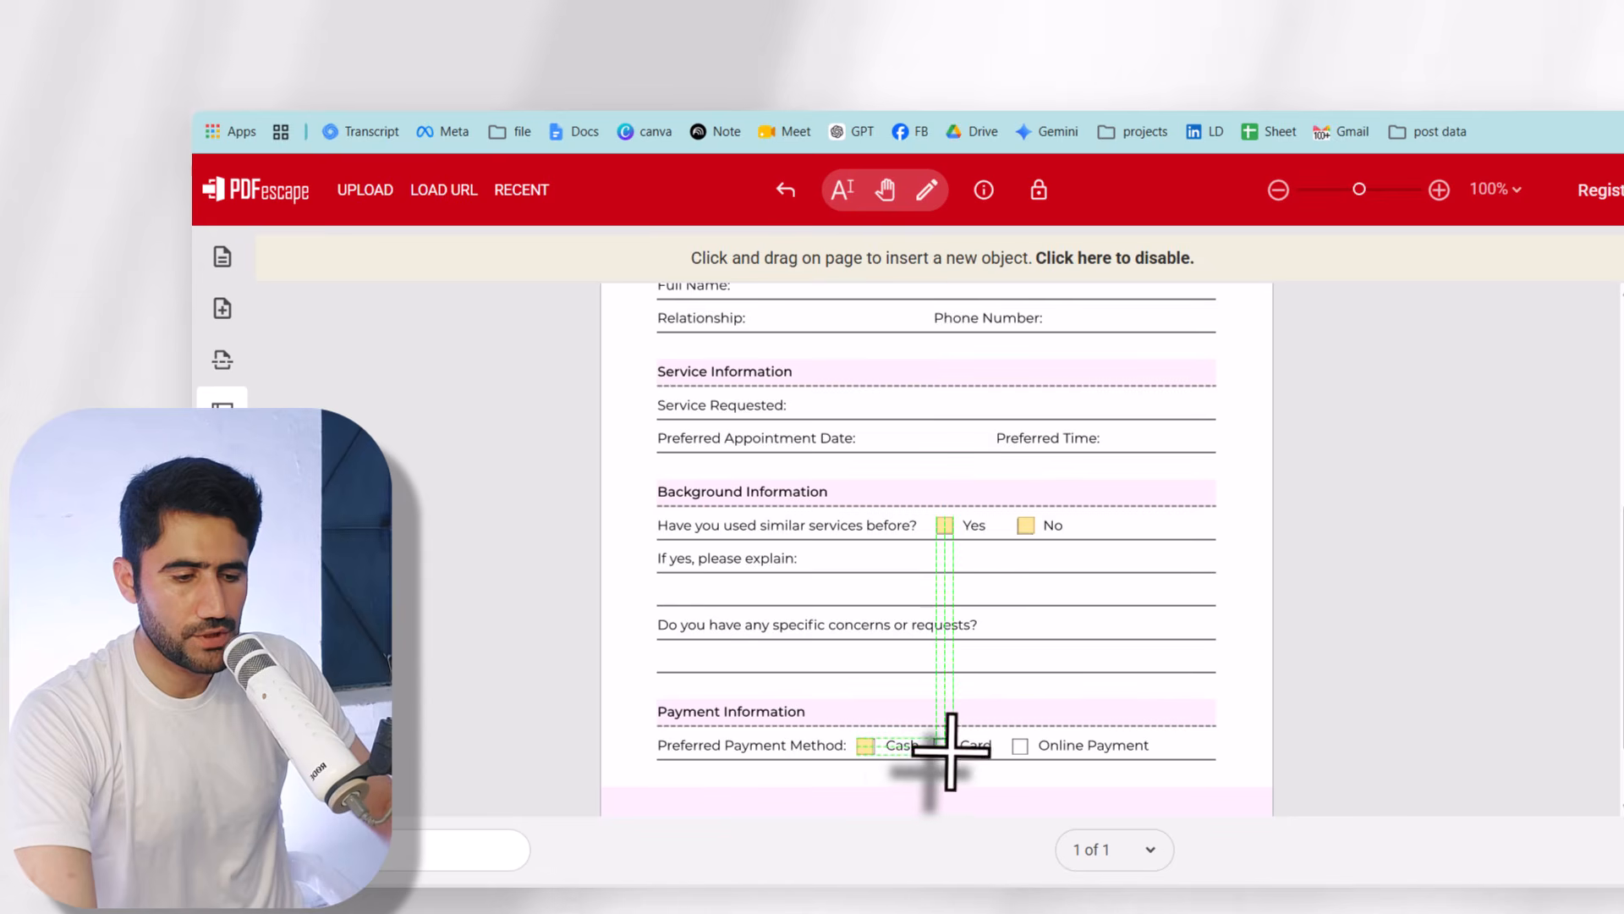
pyautogui.click(948, 750)
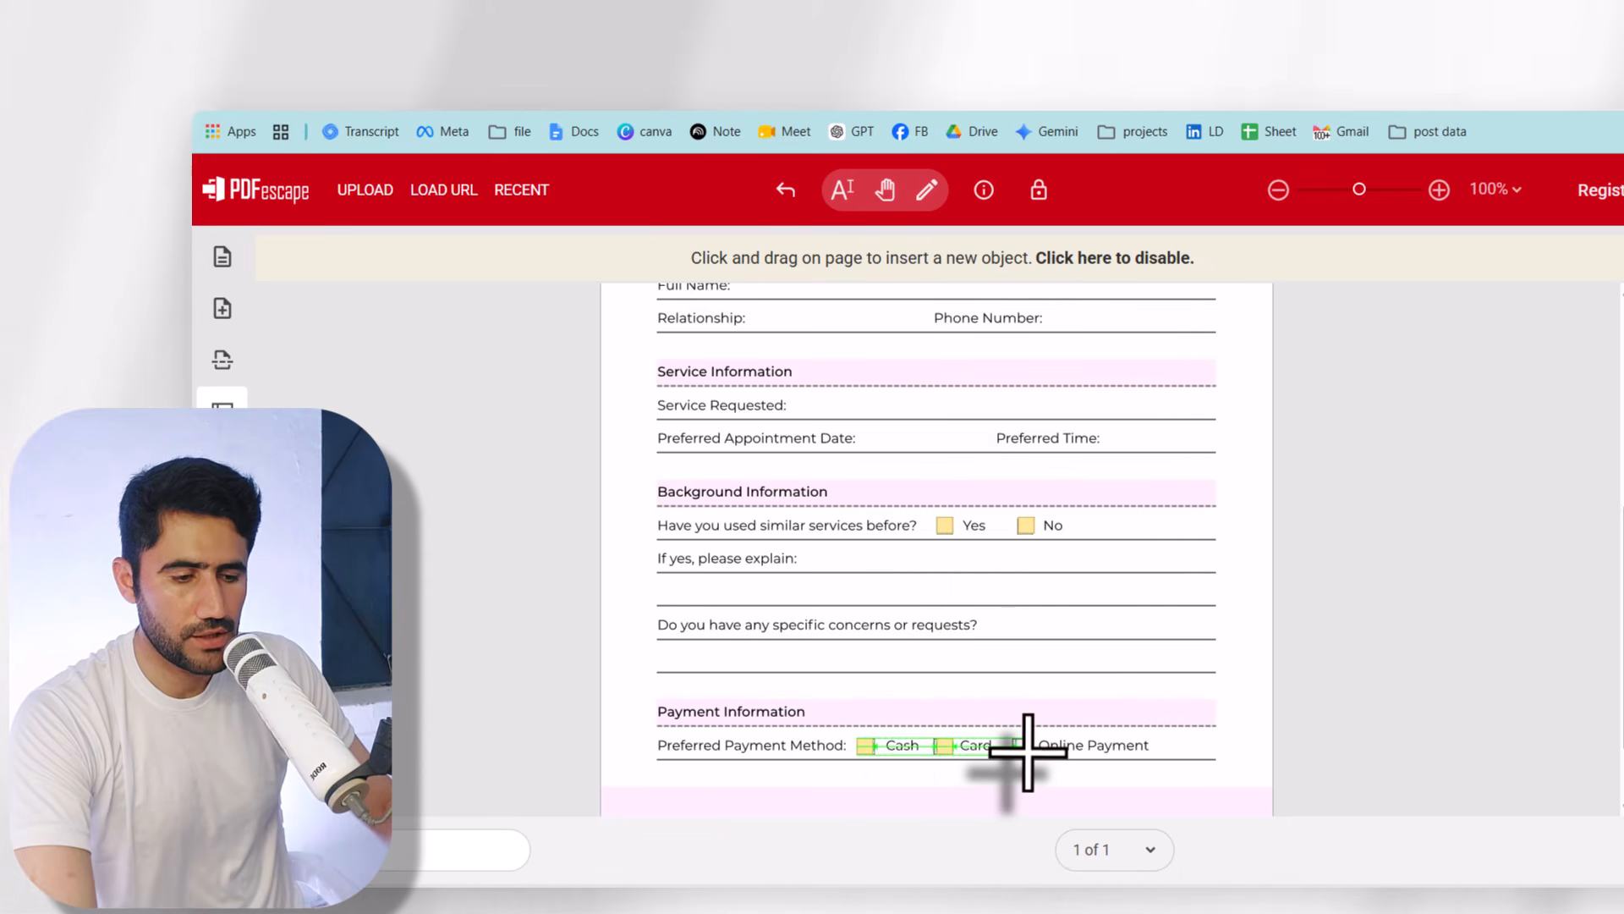
pyautogui.click(1025, 749)
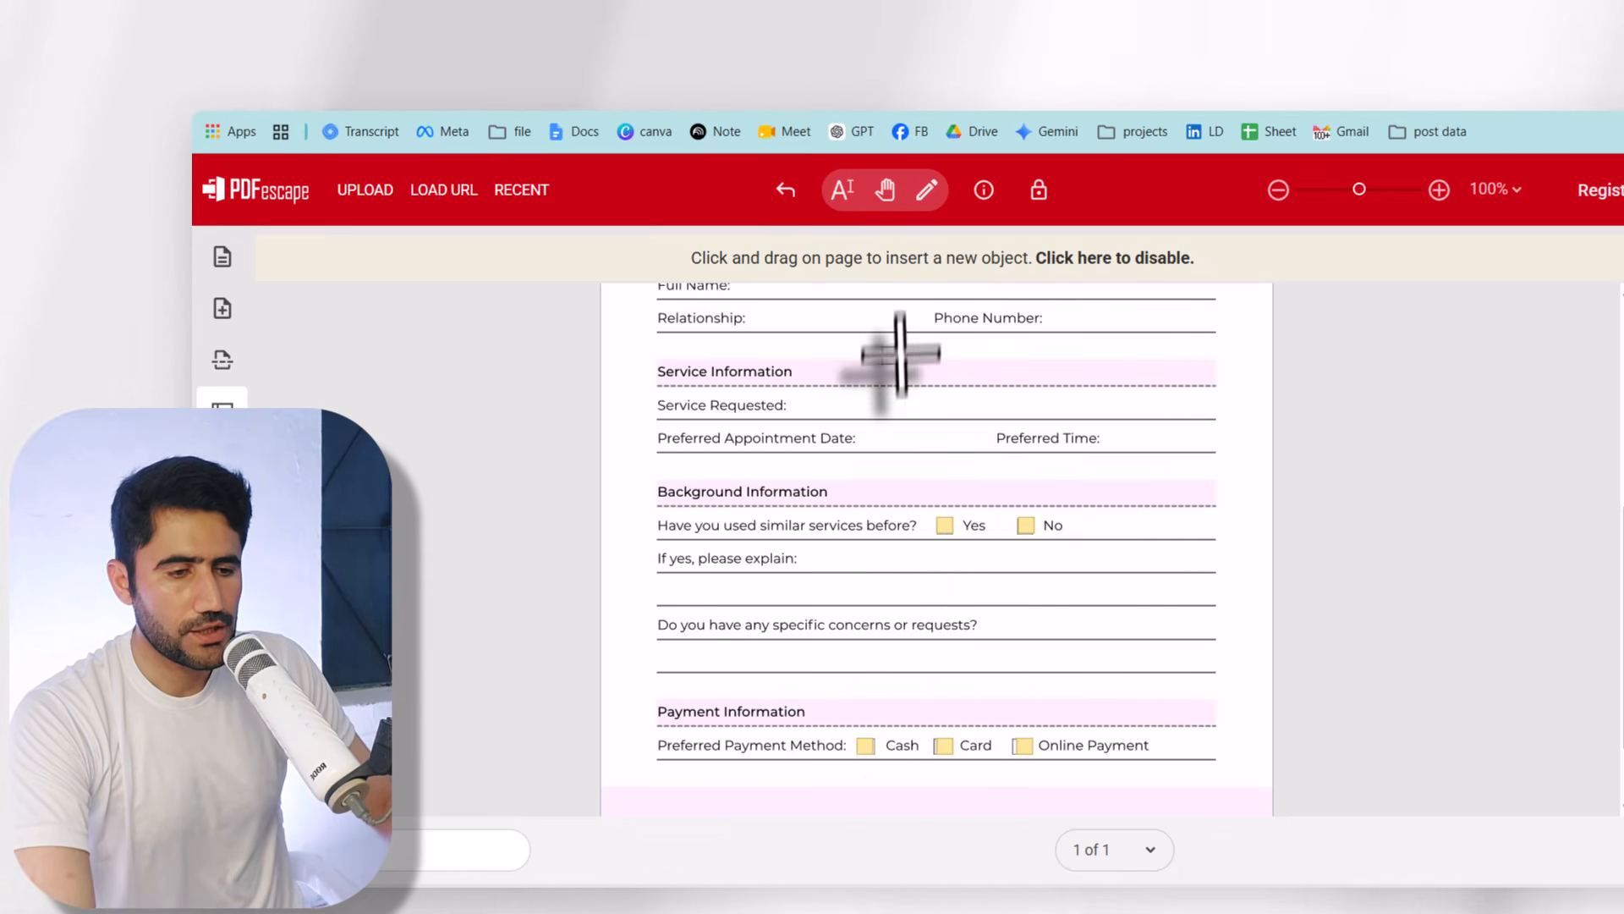
pyautogui.click(1025, 525)
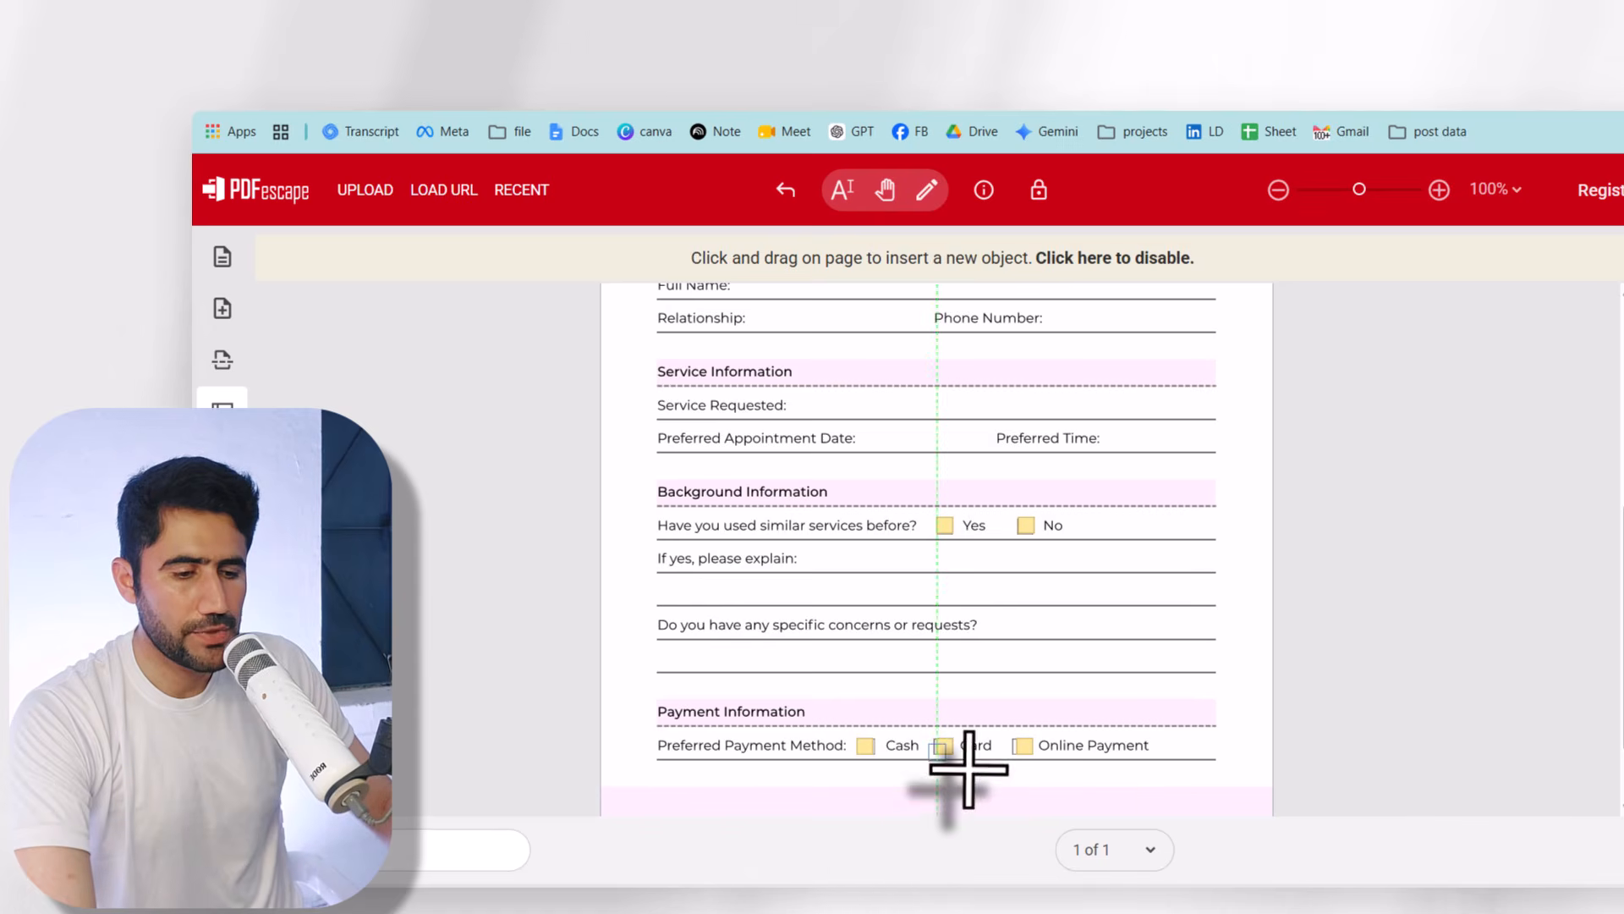
# - Undo the stretched Card checkbox, then download the form and open the PDF
pyautogui.click(929, 190)
pyautogui.click(944, 700)
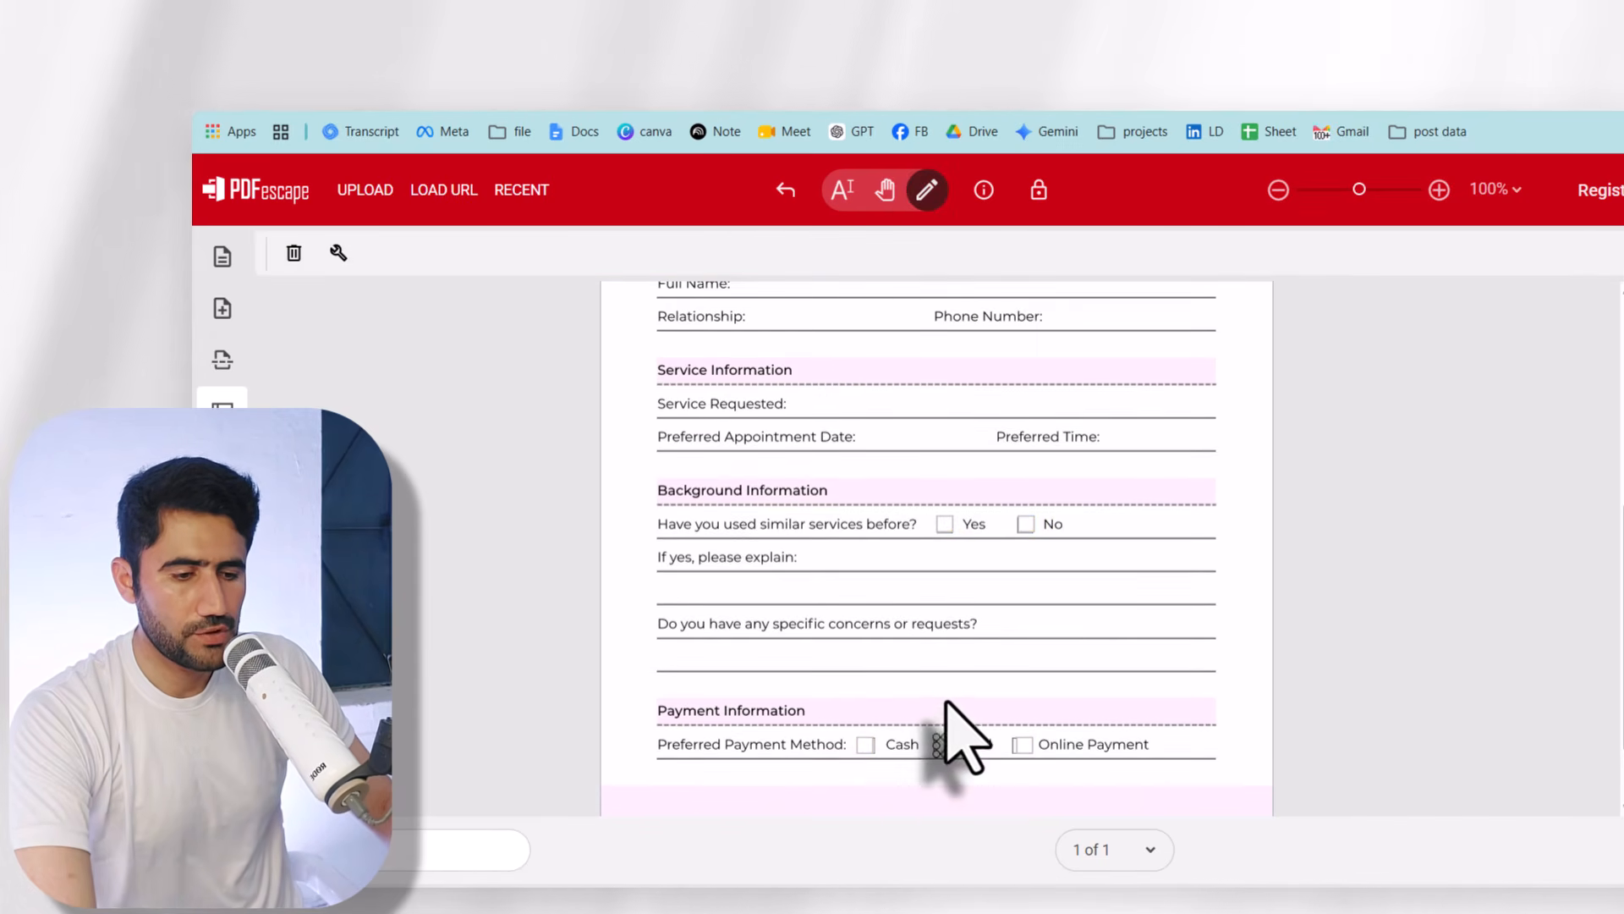
pyautogui.moveTo(935, 736); pyautogui.dragTo(765, 551)
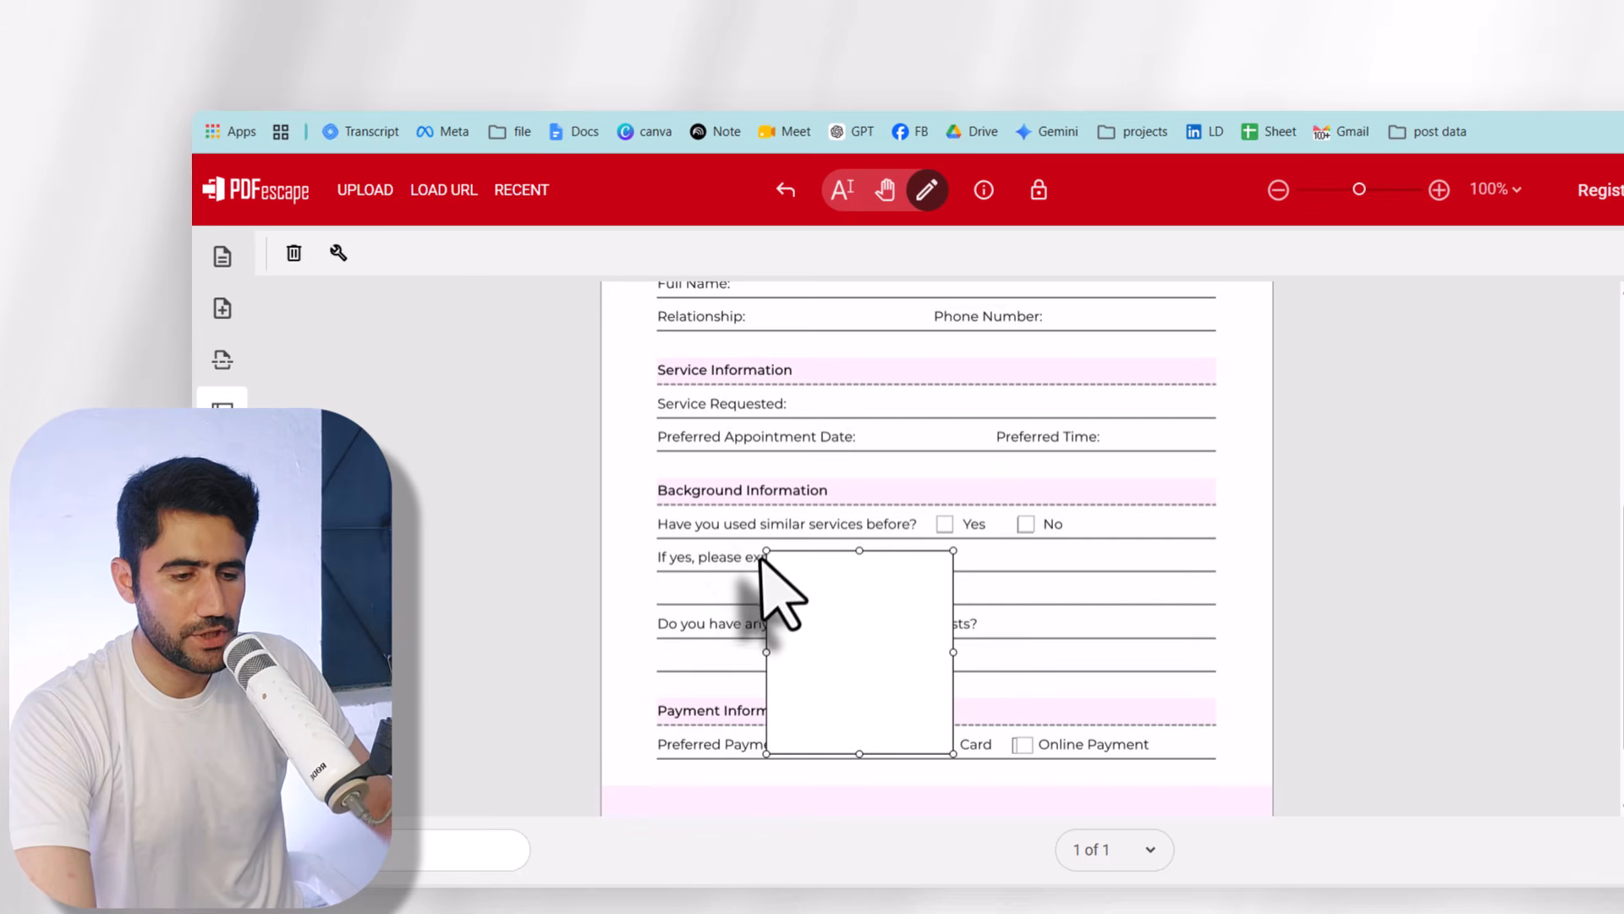
pyautogui.click(760, 550)
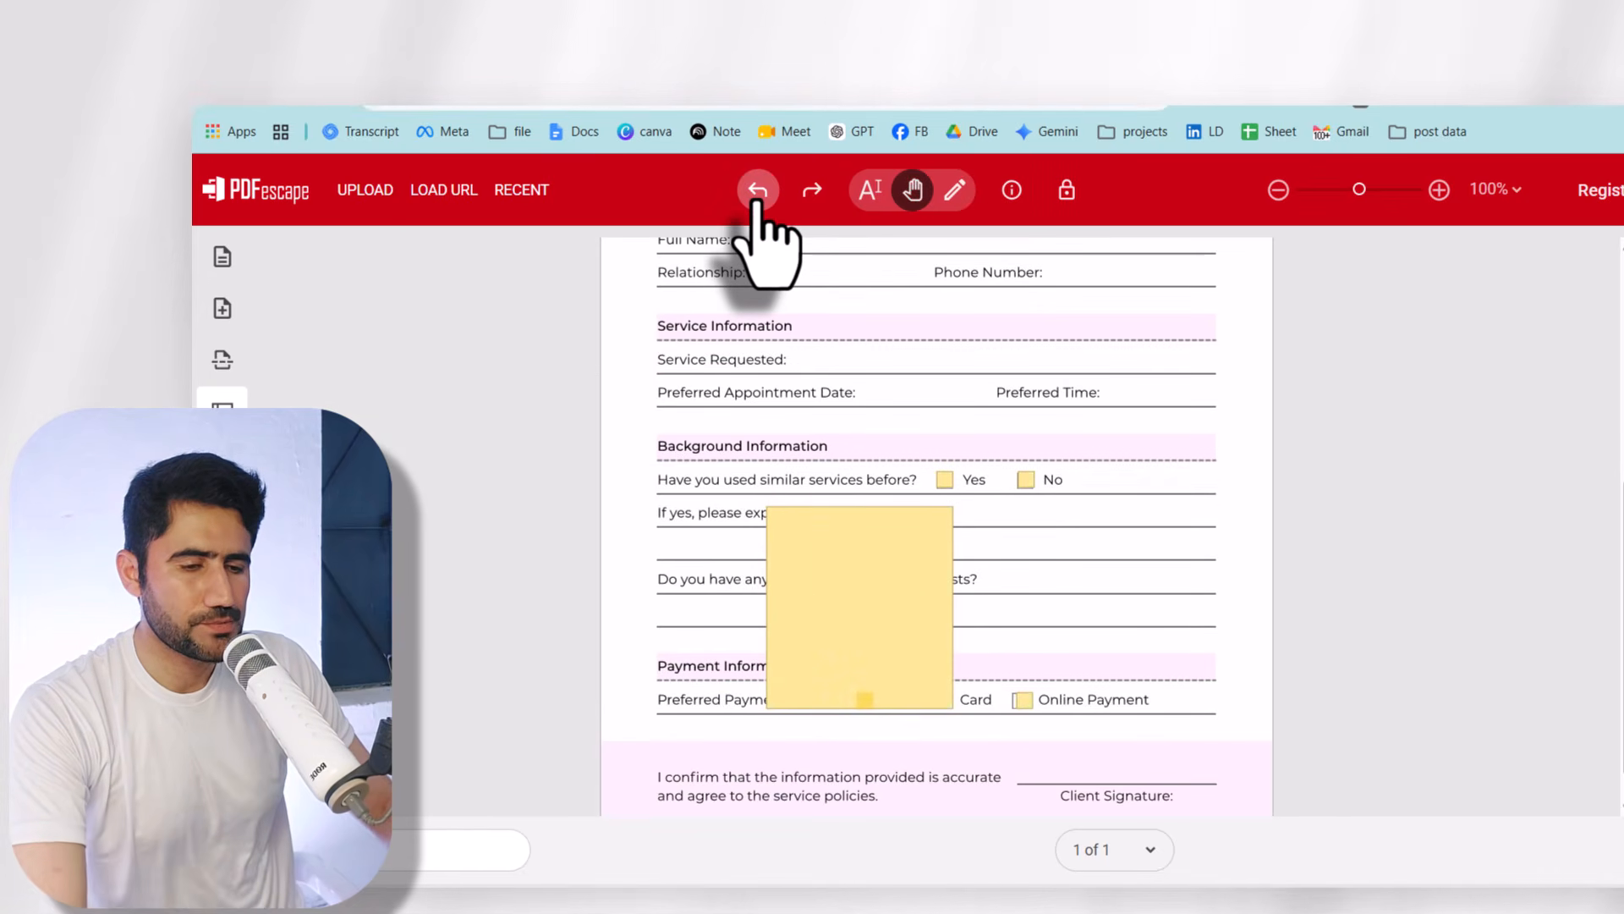
pyautogui.click(760, 210)
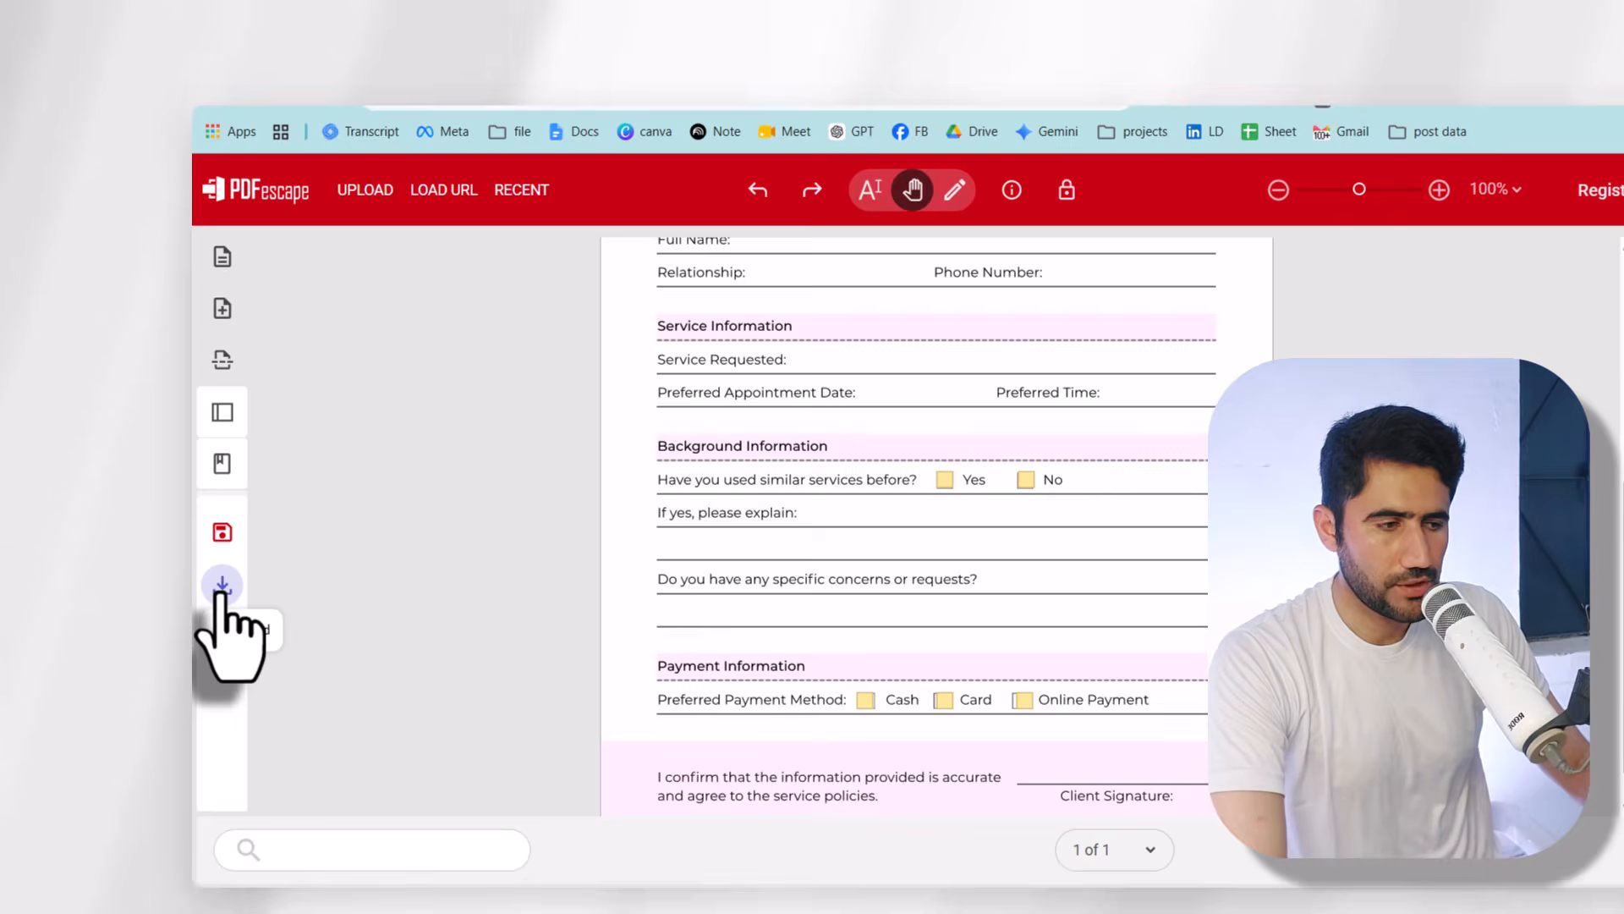
pyautogui.click(223, 586)
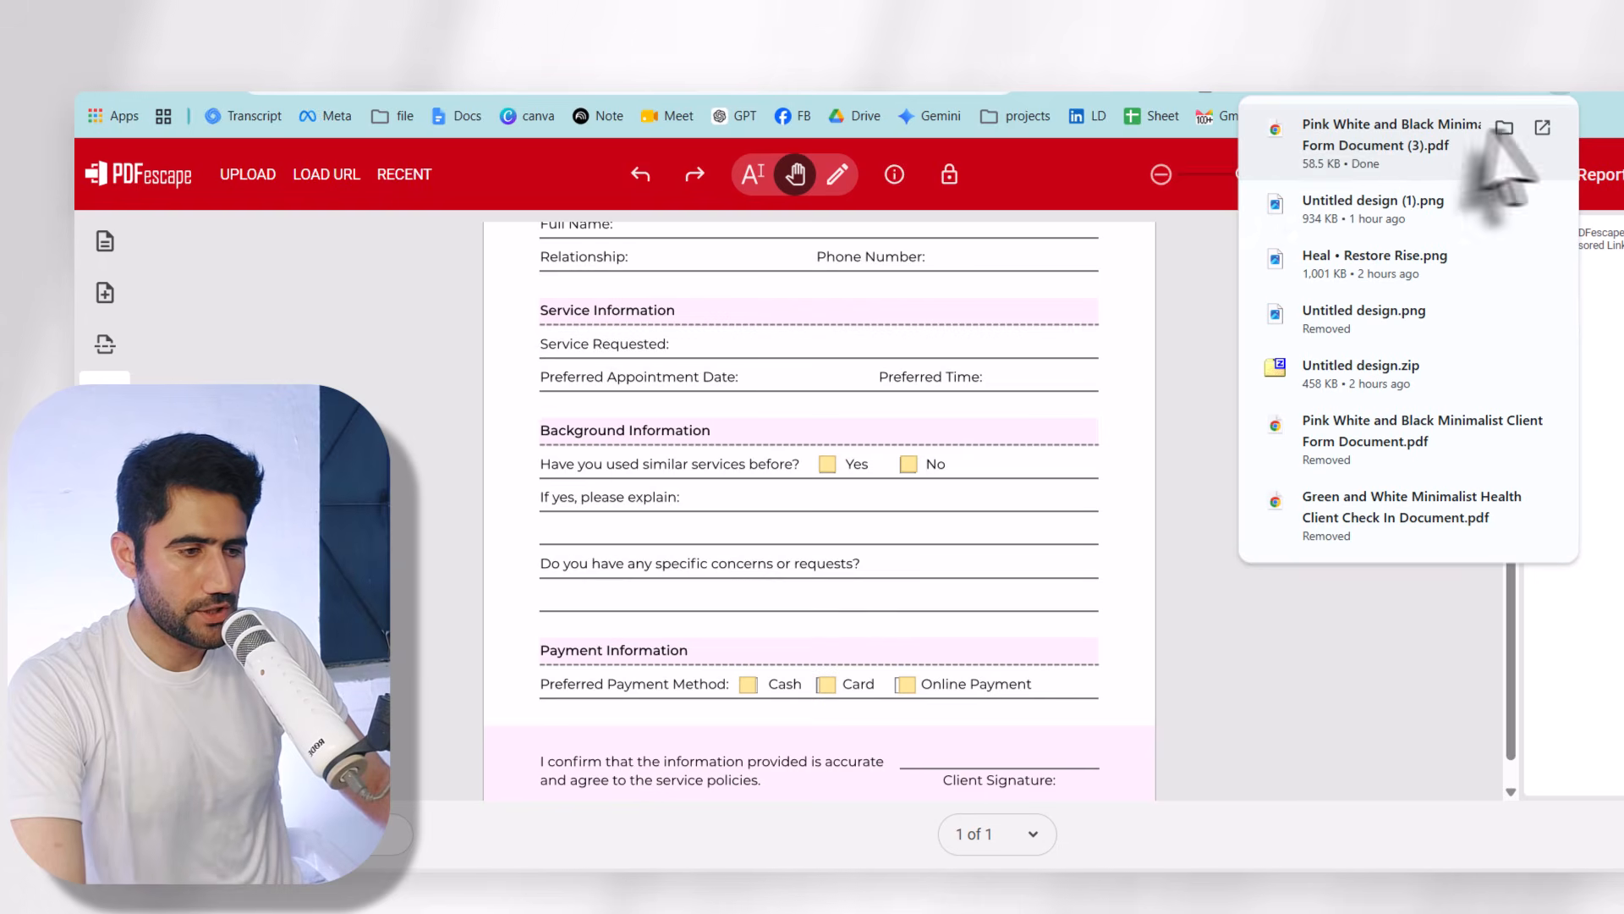
pyautogui.click(1436, 136)
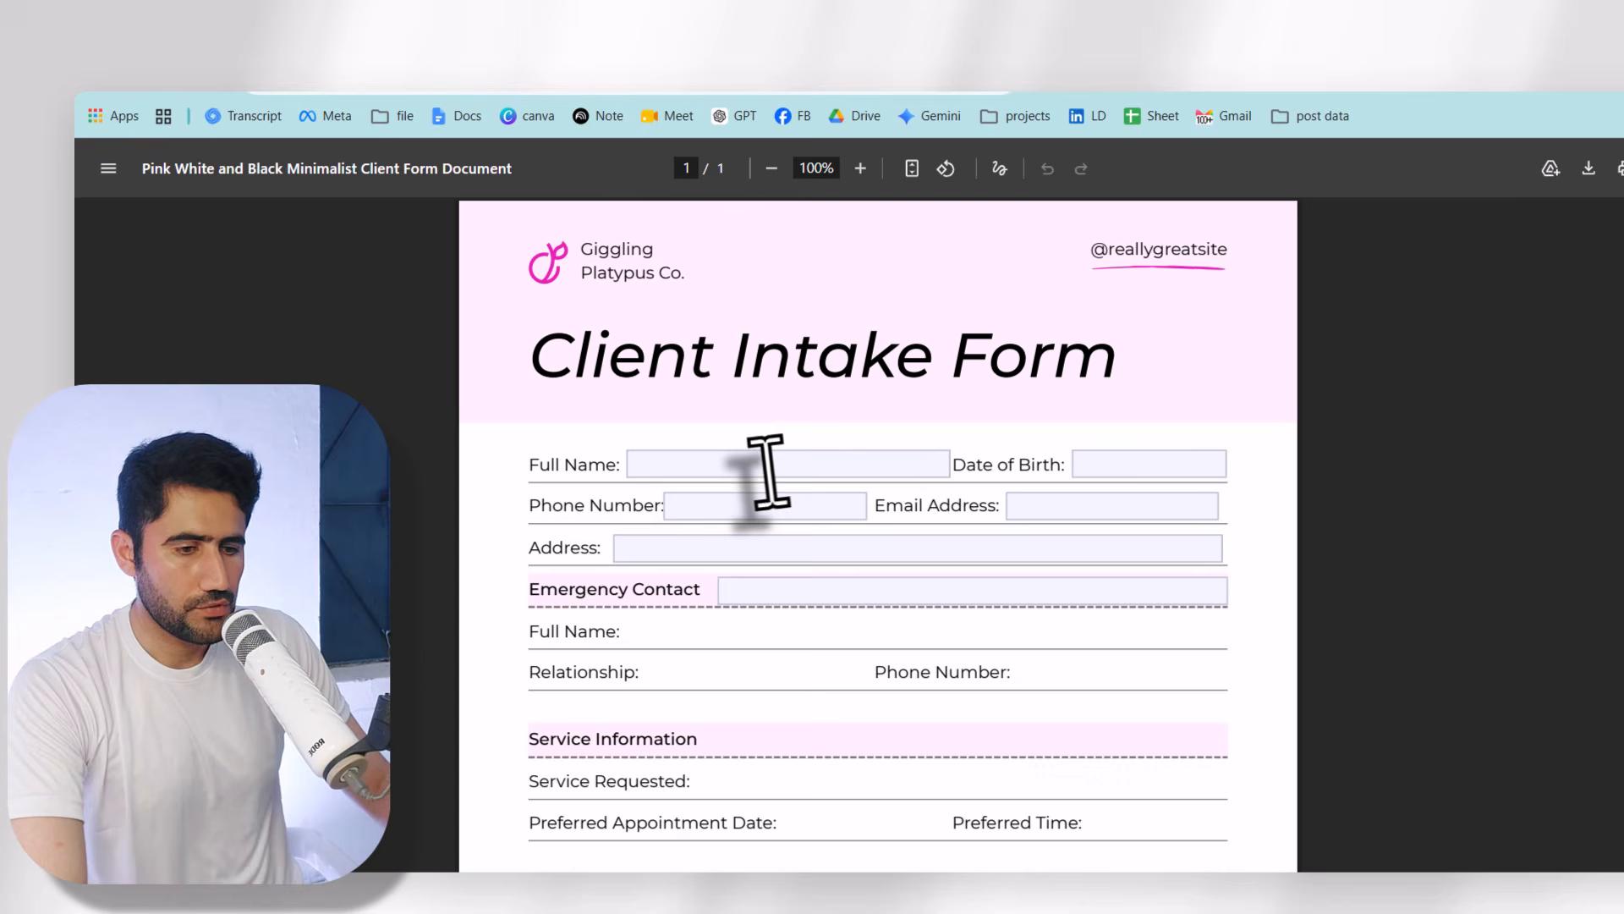
# - Type a person's full name into the downloaded form's Full Name field
pyautogui.click(768, 465)
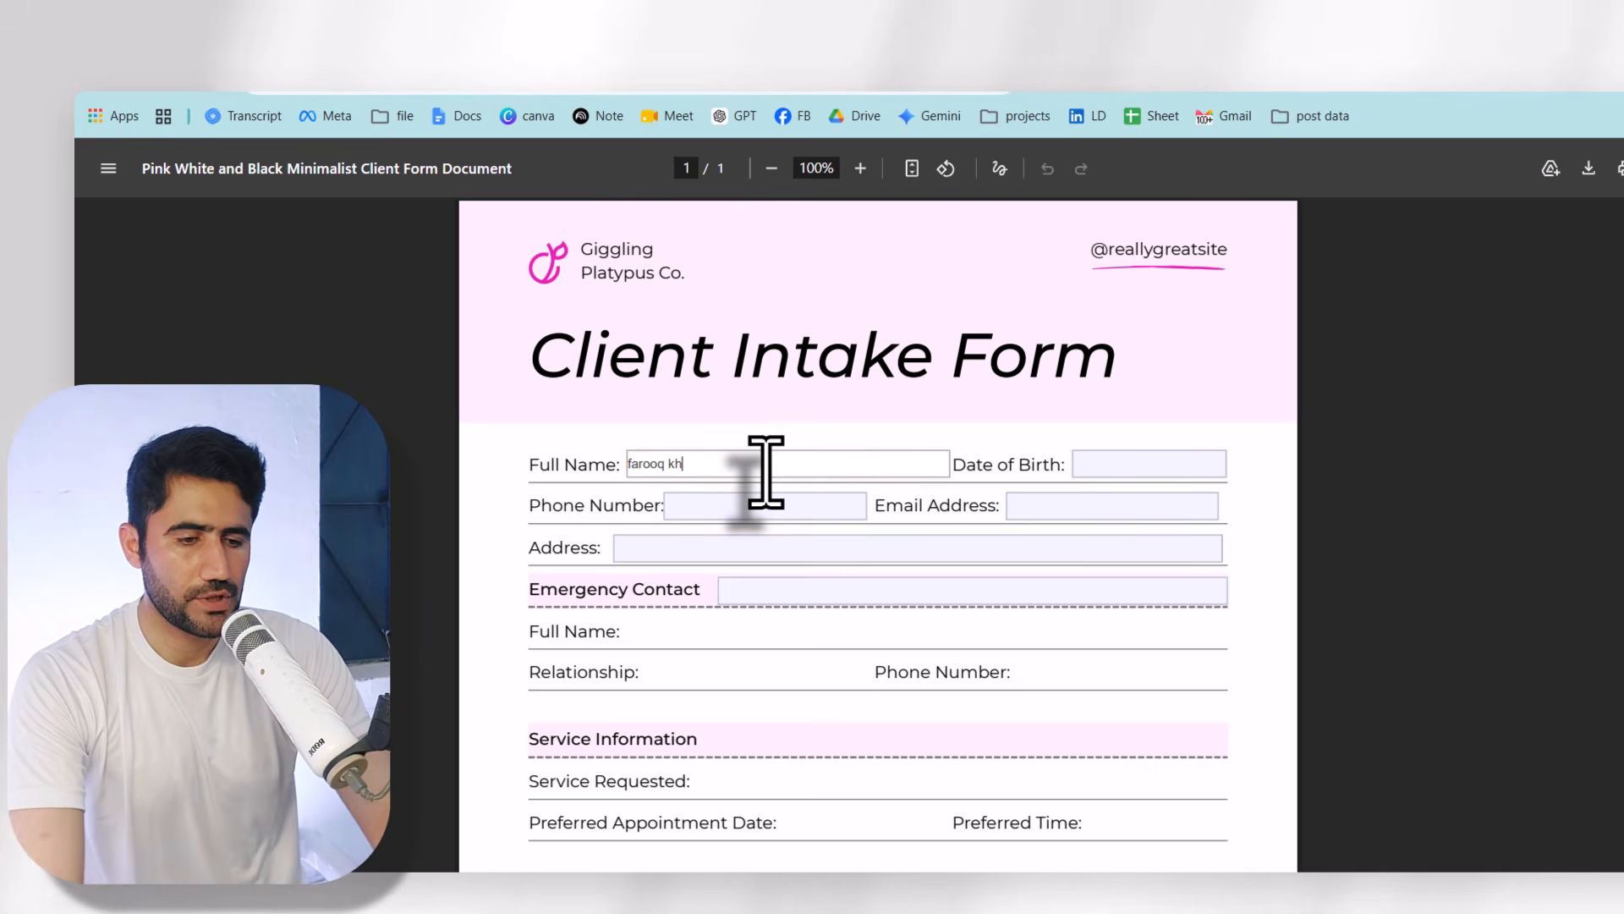
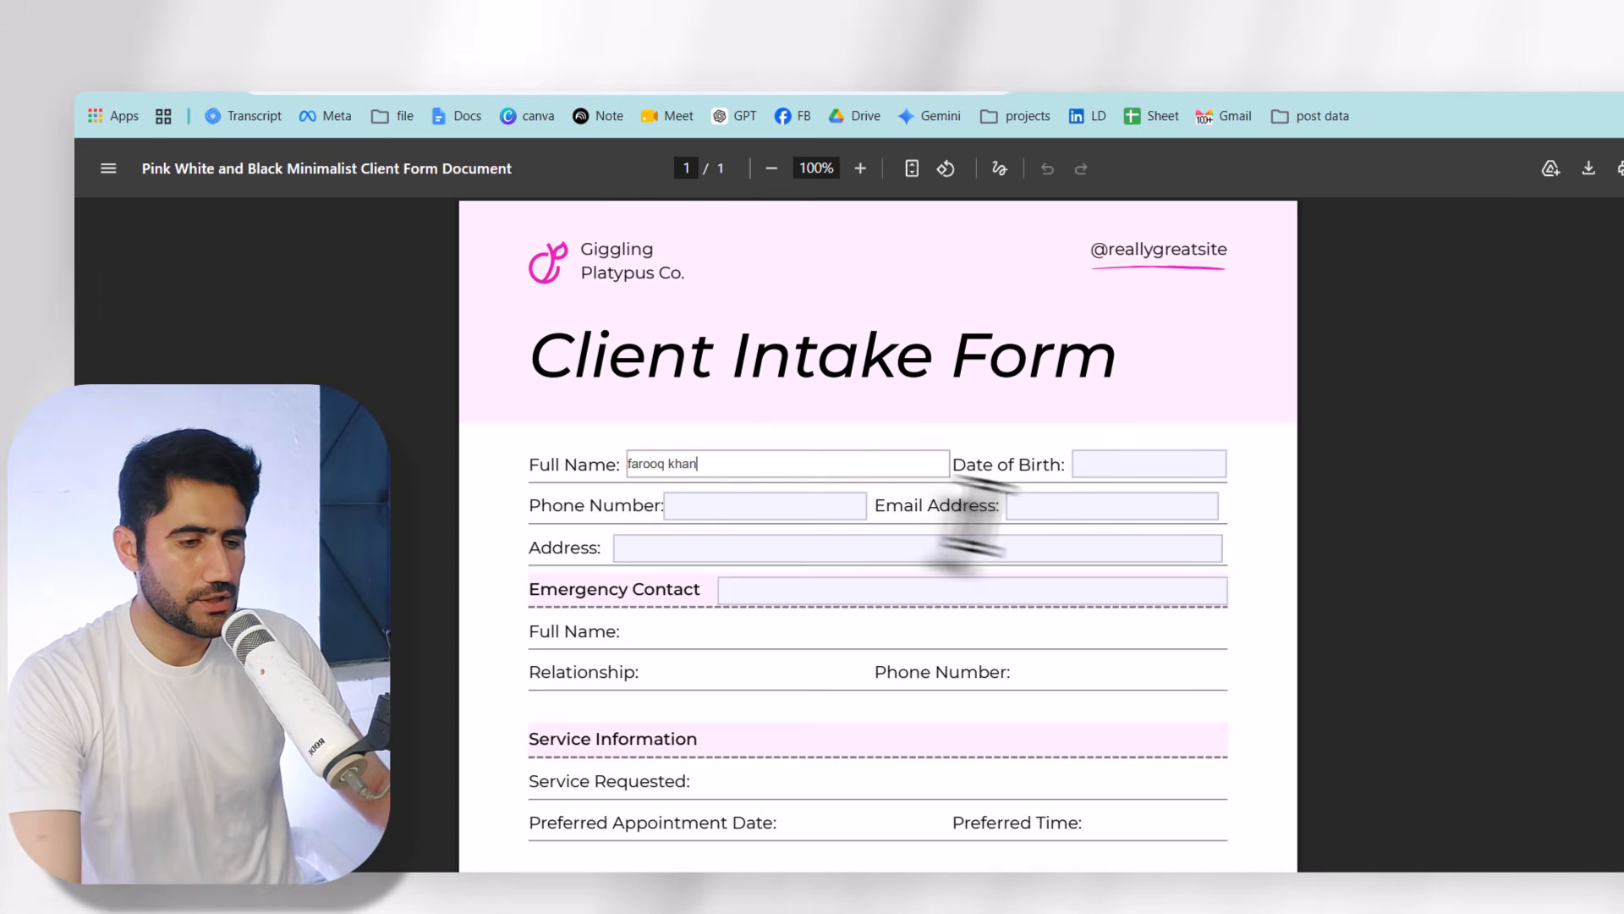
pyautogui.click(1104, 465)
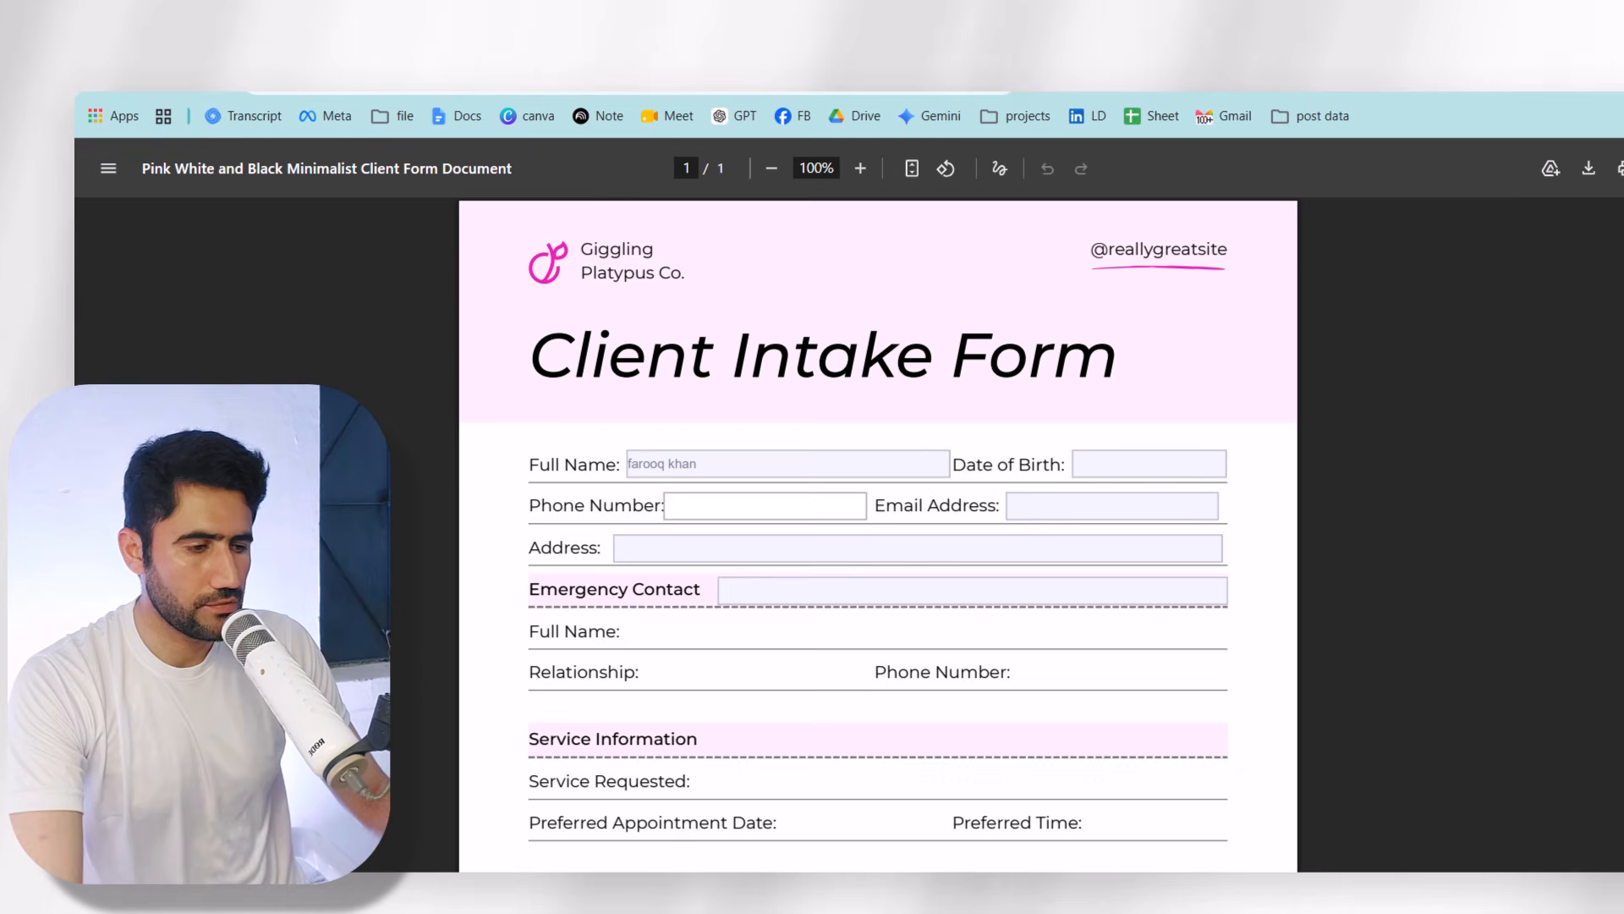
# - Tick the No checkbox and enter 'sdfsdfsdf' into the Phone Number field
pyautogui.scroll(-6, 878, 533)
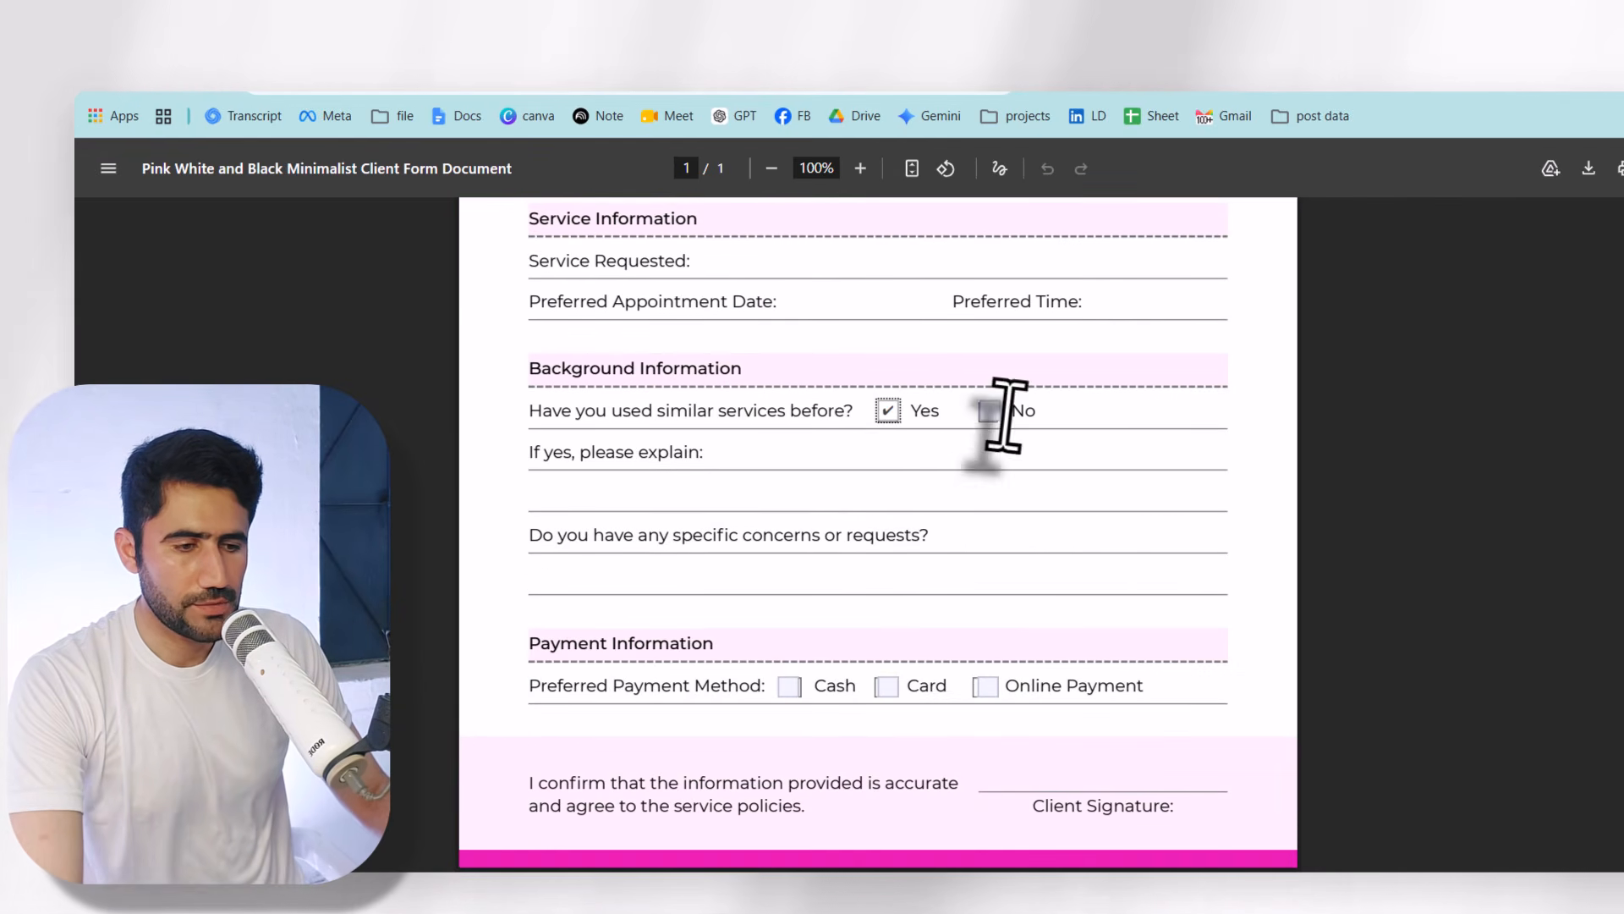
pyautogui.scroll(6, 761, 626)
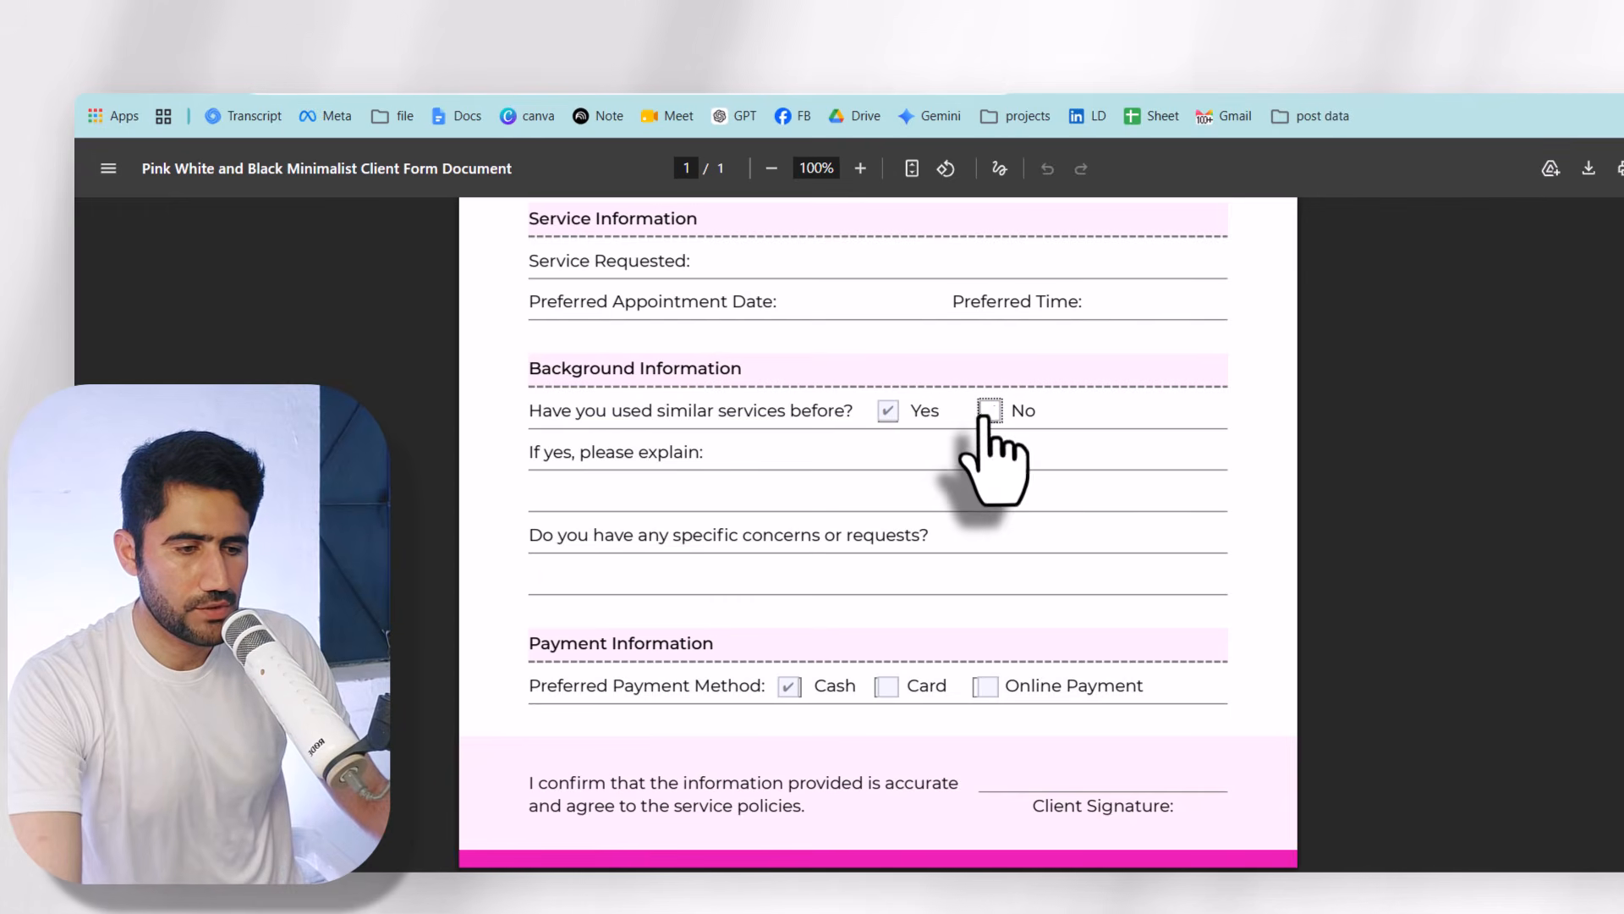
pyautogui.click(988, 412)
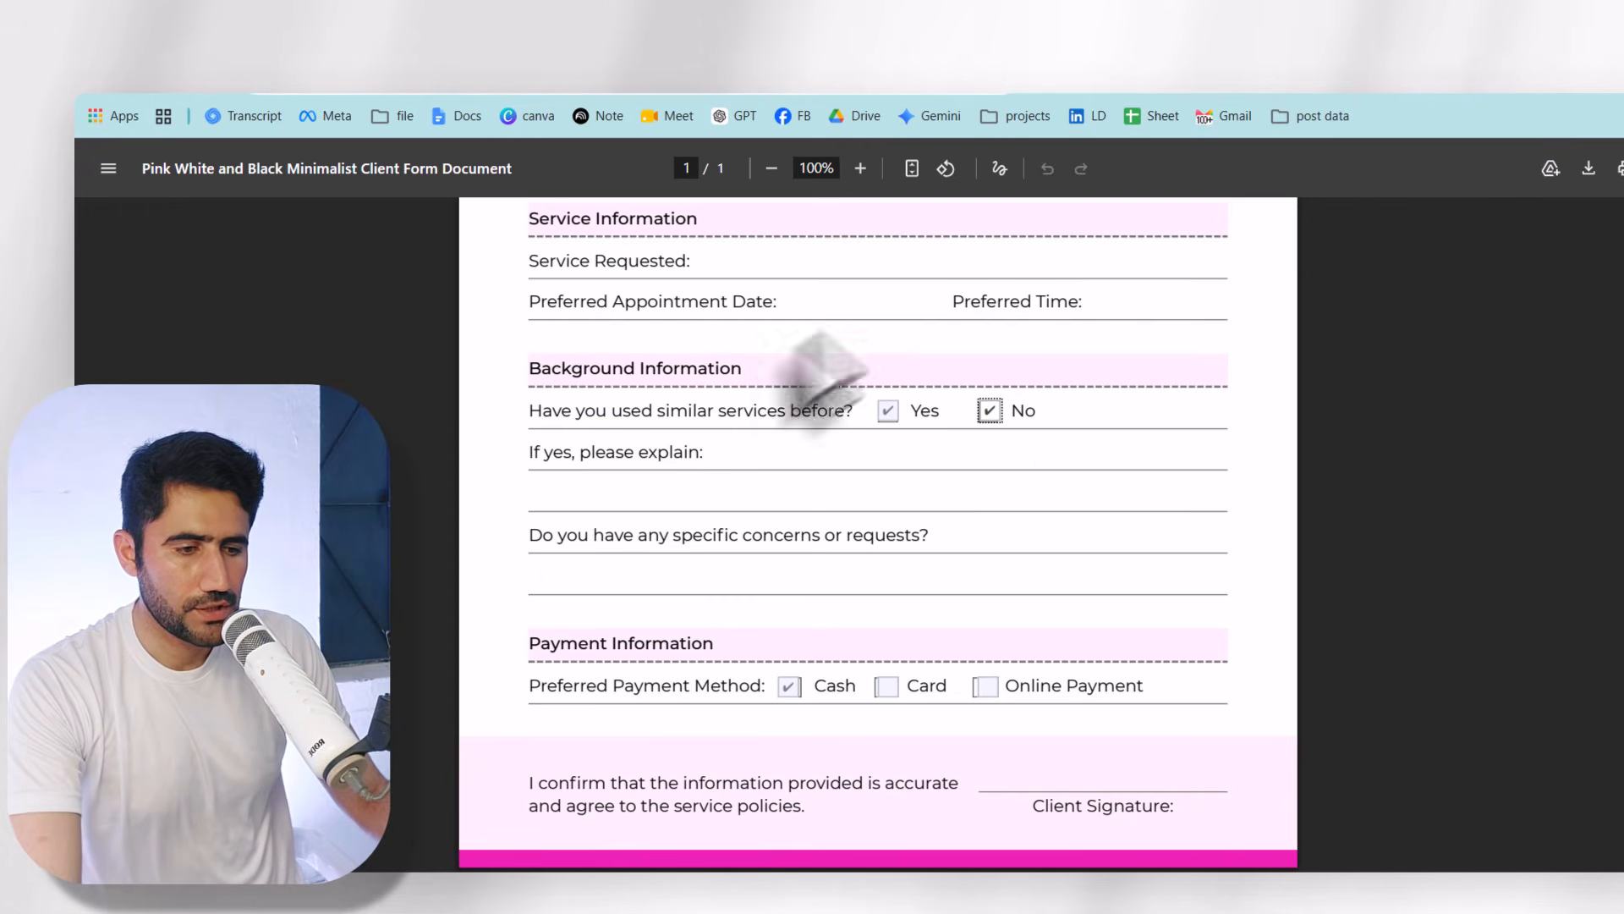
pyautogui.scroll(3, 878, 533)
pyautogui.scroll(3, 834, 435)
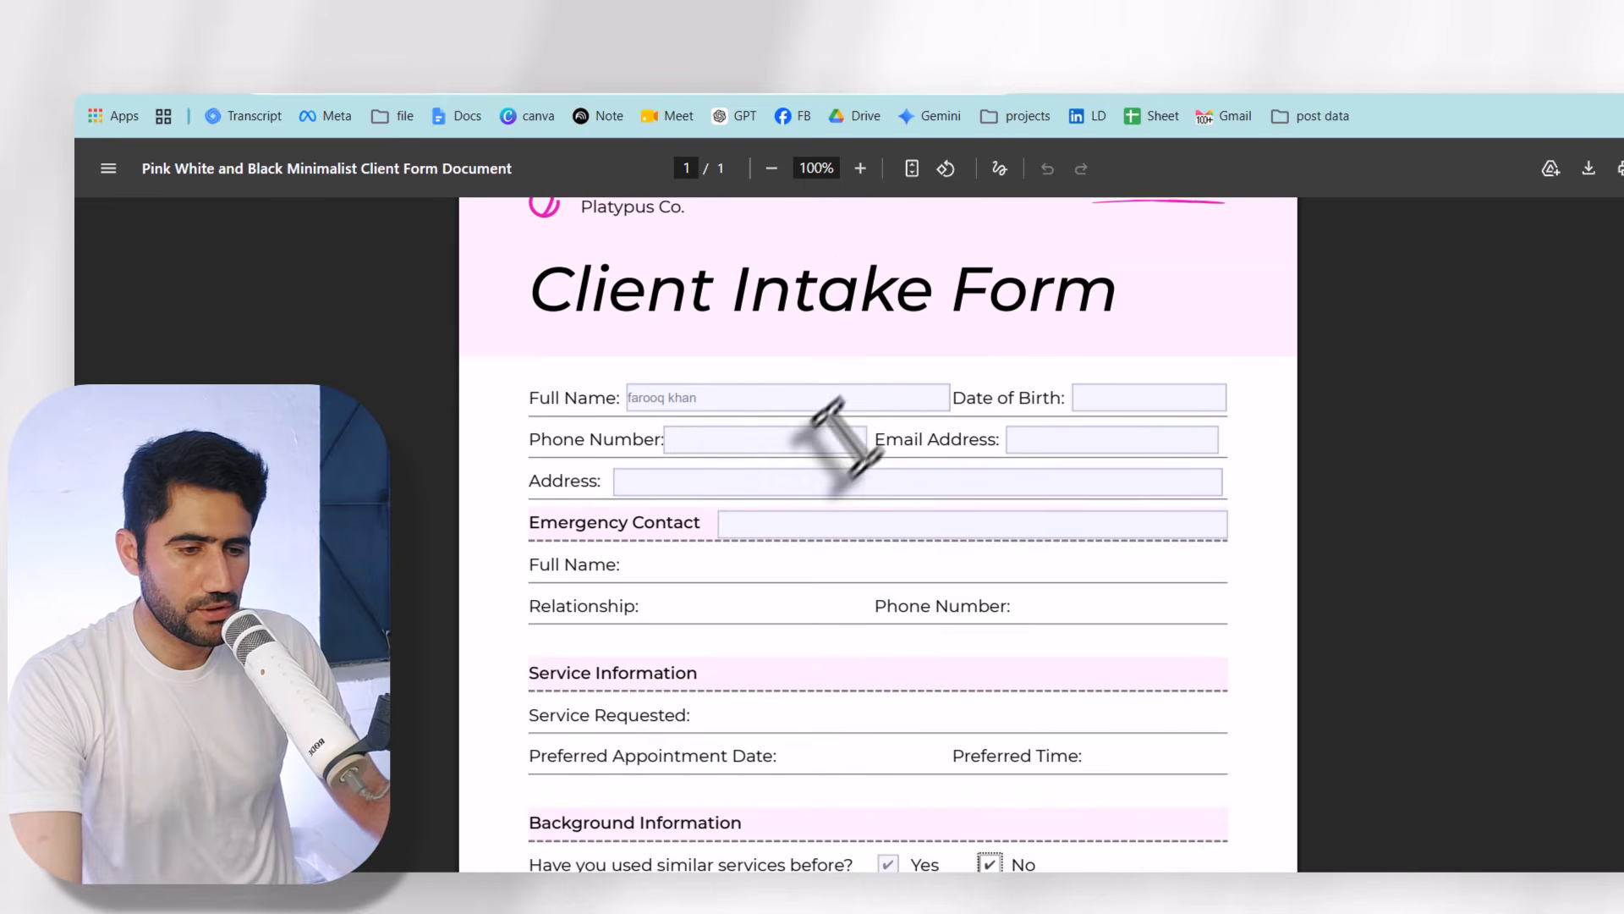
pyautogui.write('sdfsdfsdf')
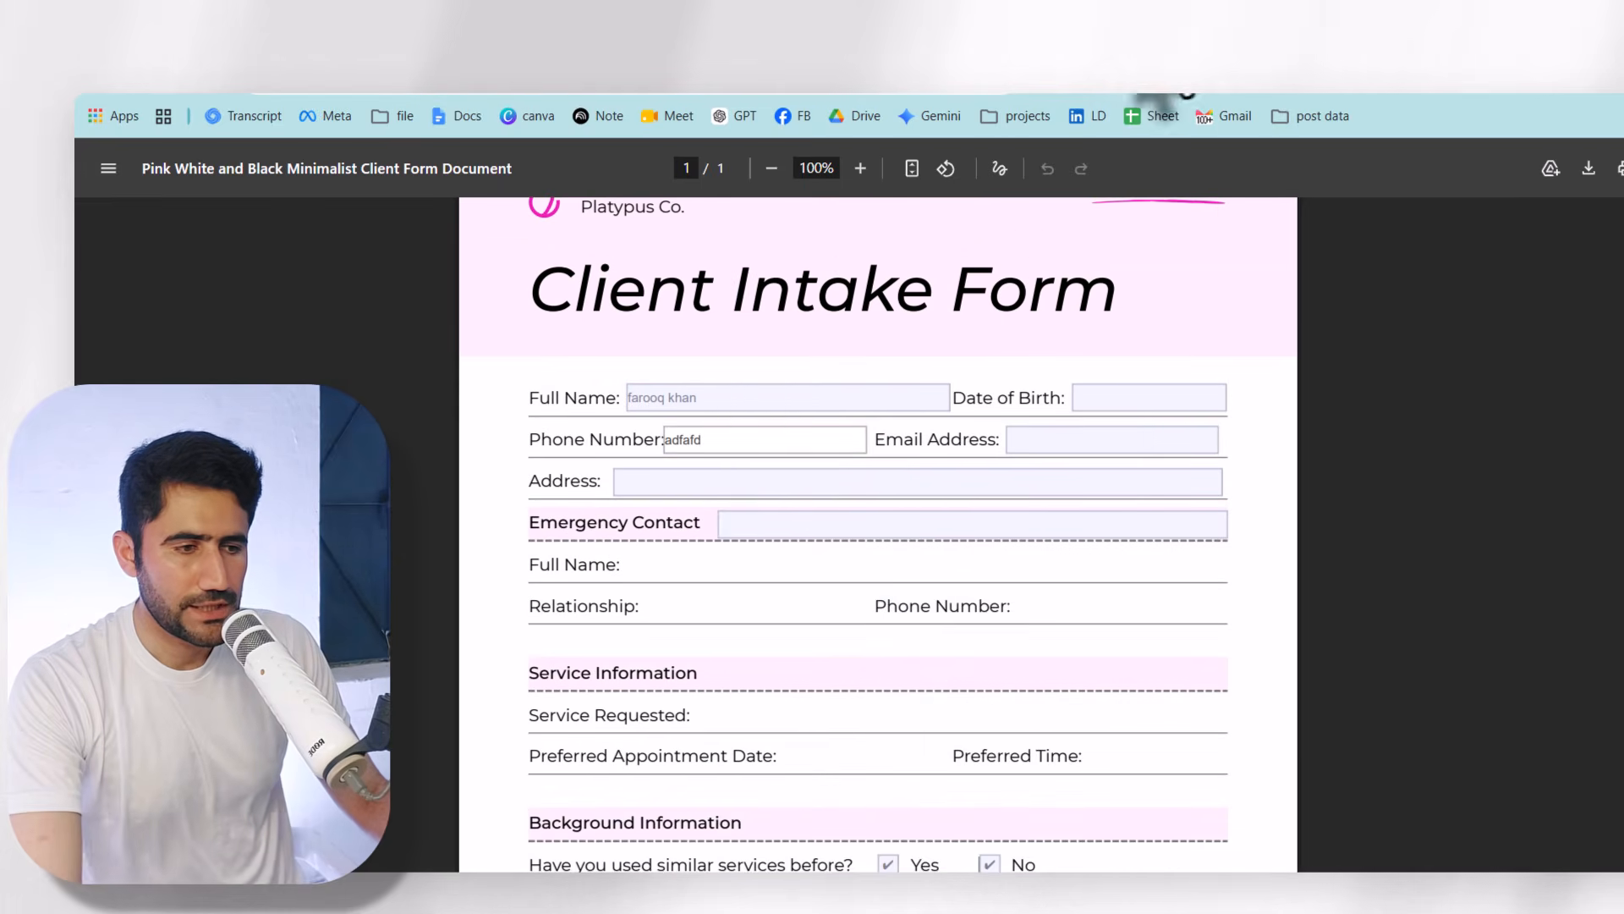